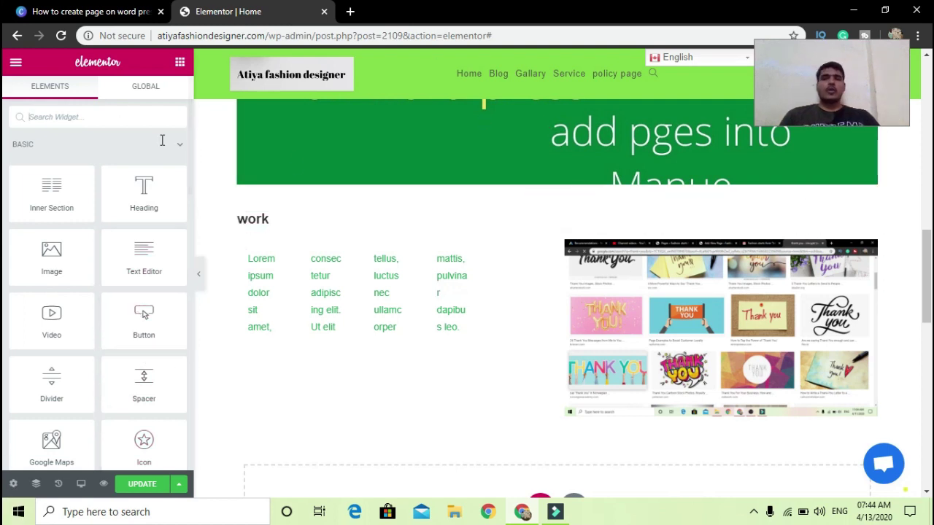
- Add a new section with three equal columns below the "work" section of the page
scroll(97, 193, "down", 3)
scroll(97, 193, "down", 3)
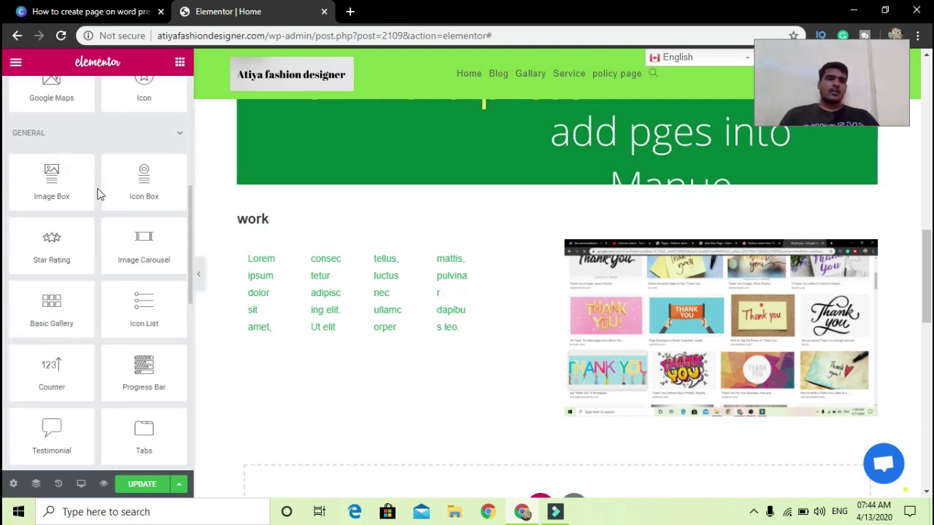
scroll(473, 343, "down", 5)
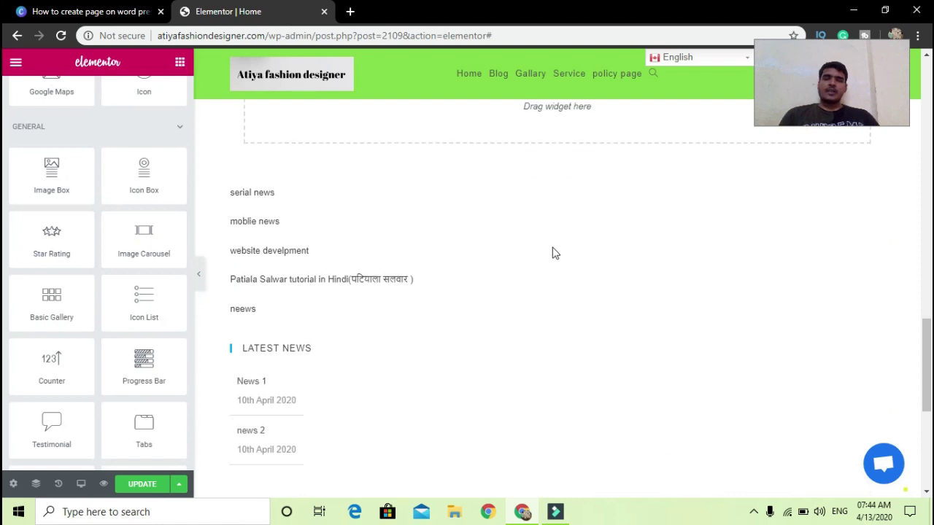
scroll(552, 251, "up", 2)
left_click(539, 230)
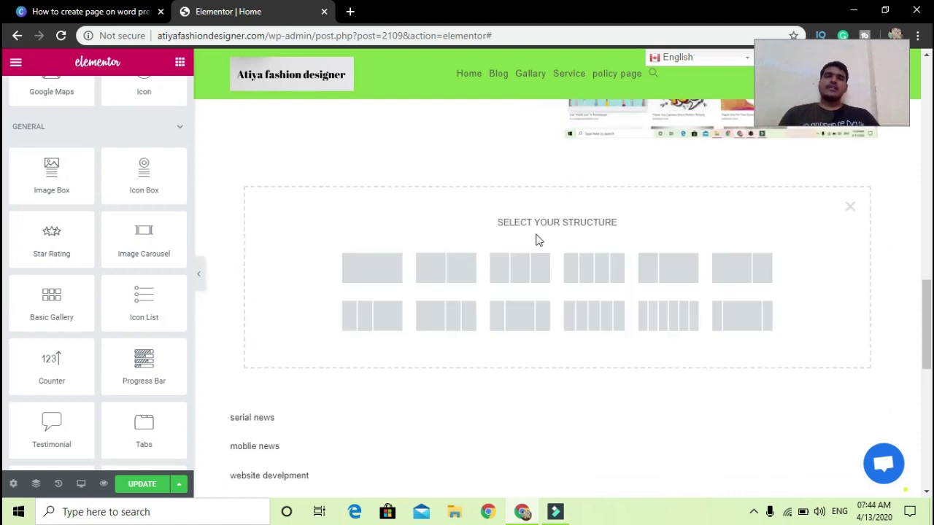
left_click(514, 280)
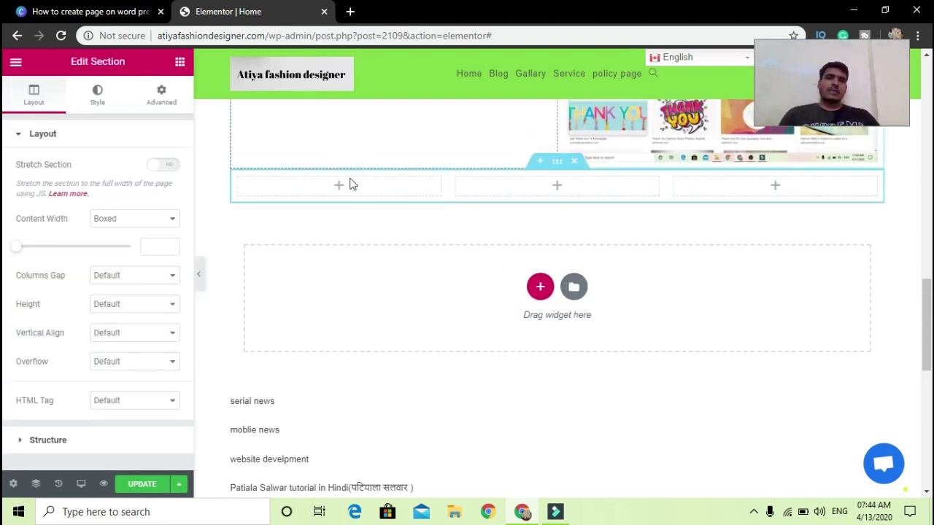
- Place a Tabs widget in the first column of the new three-column section
left_click(341, 188)
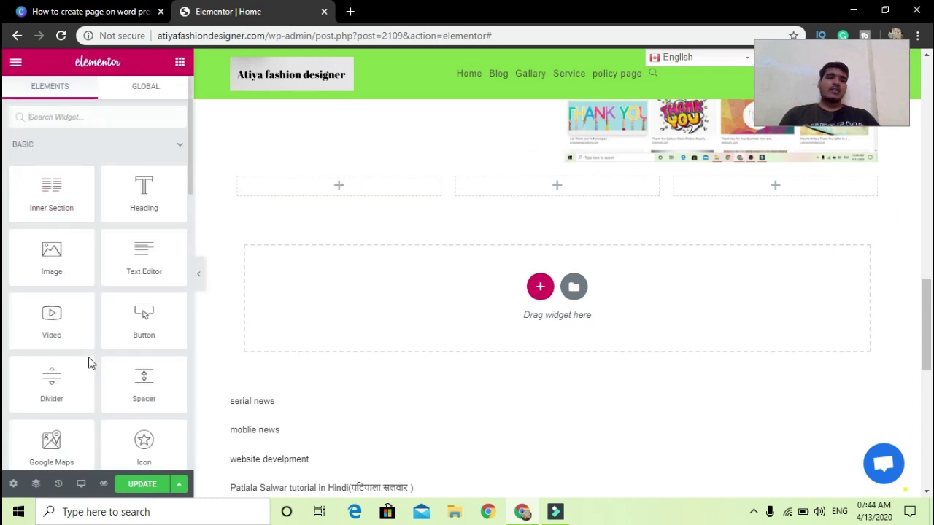
scroll(99, 367, "down", 4)
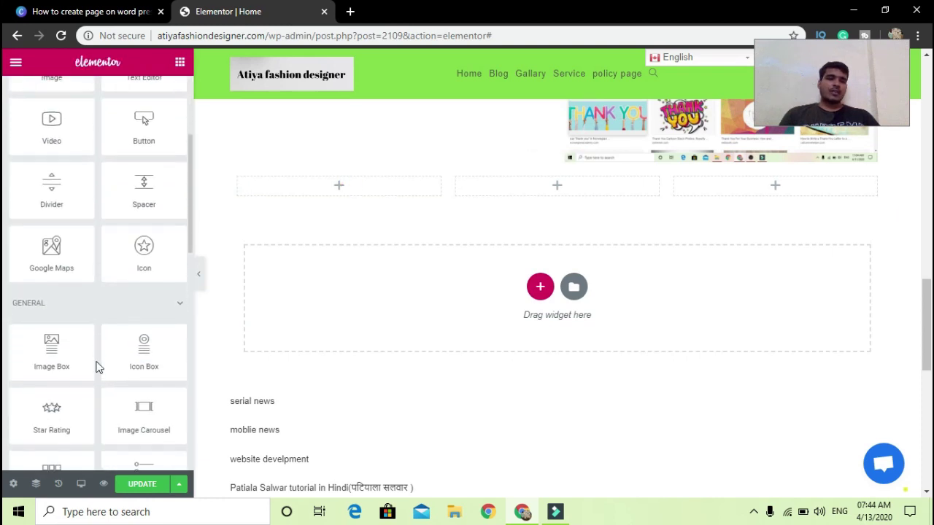
scroll(99, 367, "down", 1)
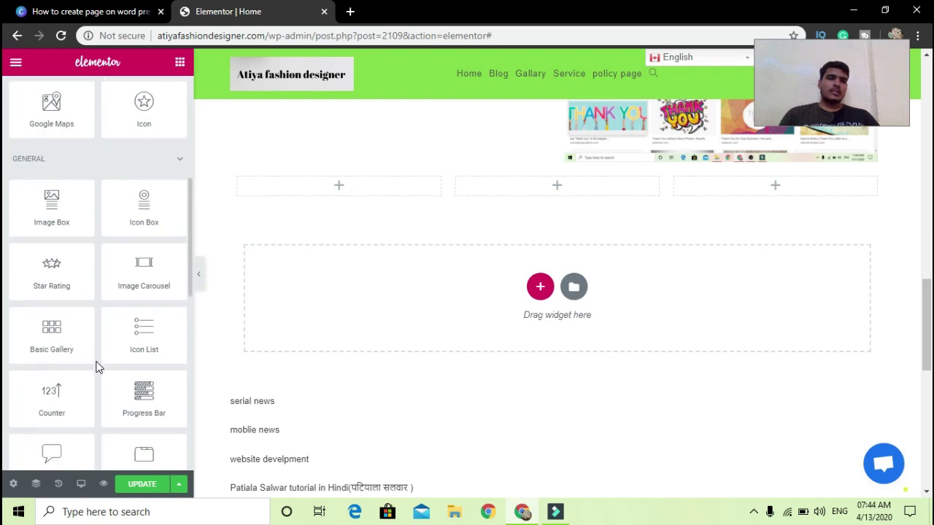
scroll(98, 367, "down", 2)
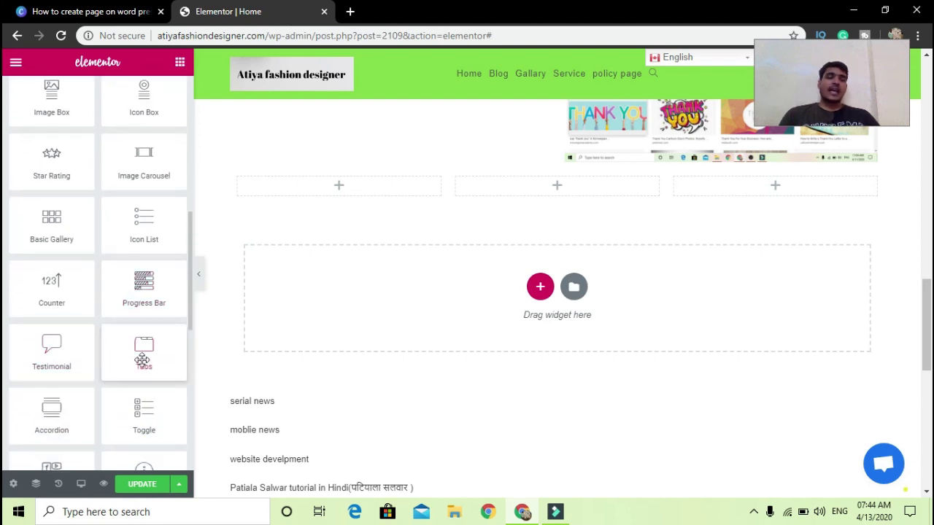
left_click_drag(142, 358, 179, 285)
left_click_drag(144, 354, 330, 183)
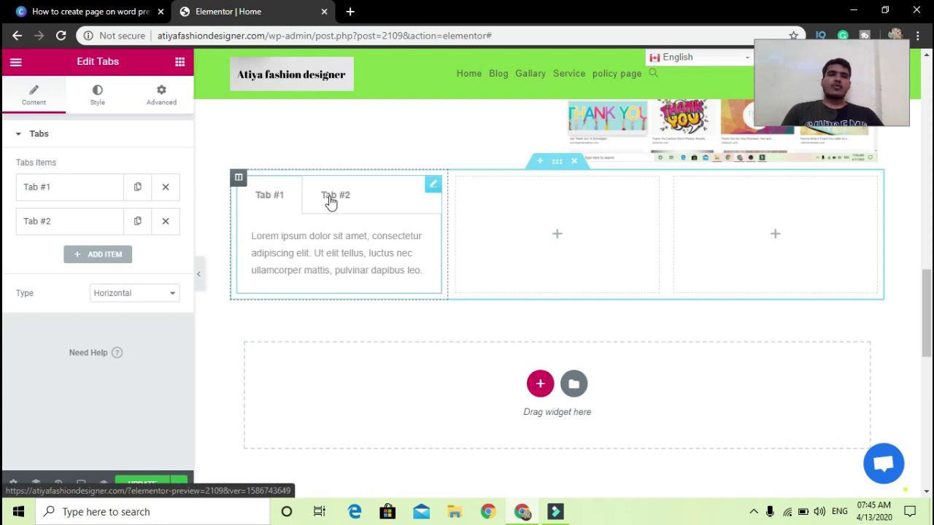
- Change the title of the first tab item to "Tablet"
left_click(75, 194)
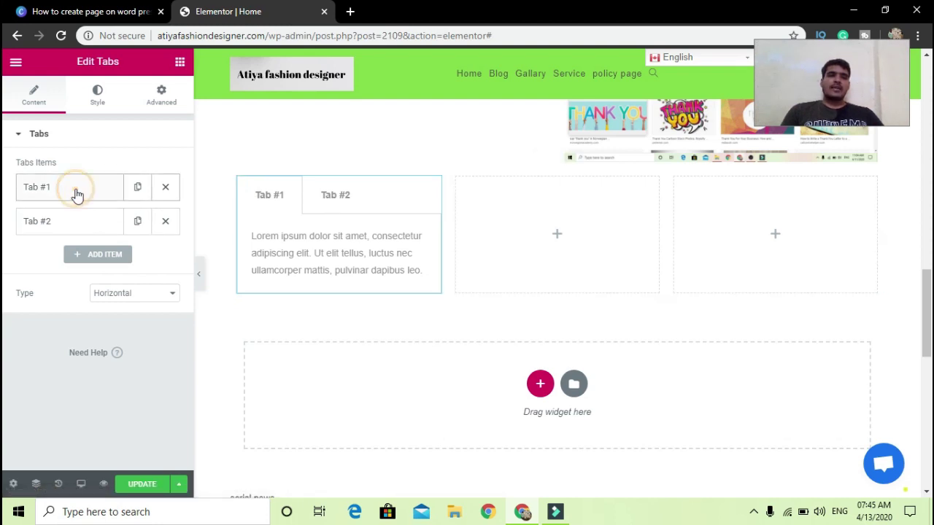
left_click(60, 188)
left_click(60, 191)
scroll(95, 277, "down", 2)
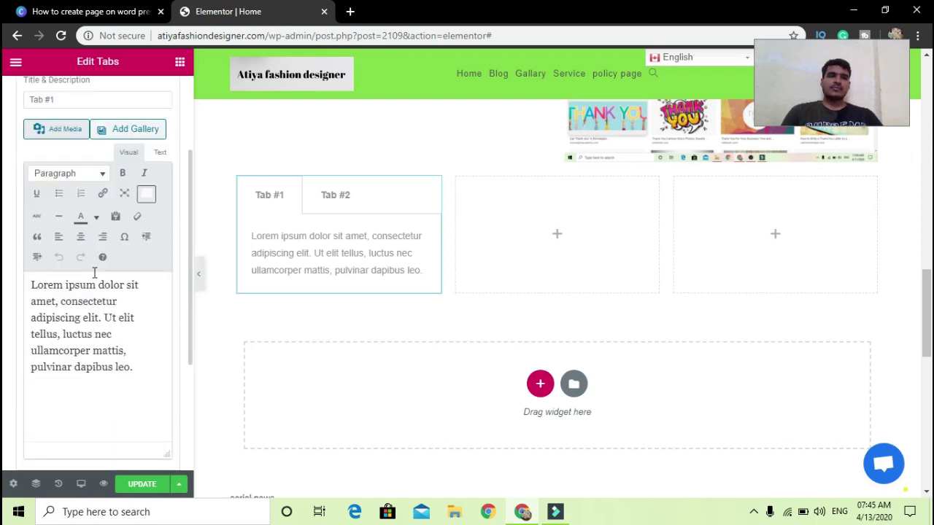
left_click_drag(62, 98, 24, 99)
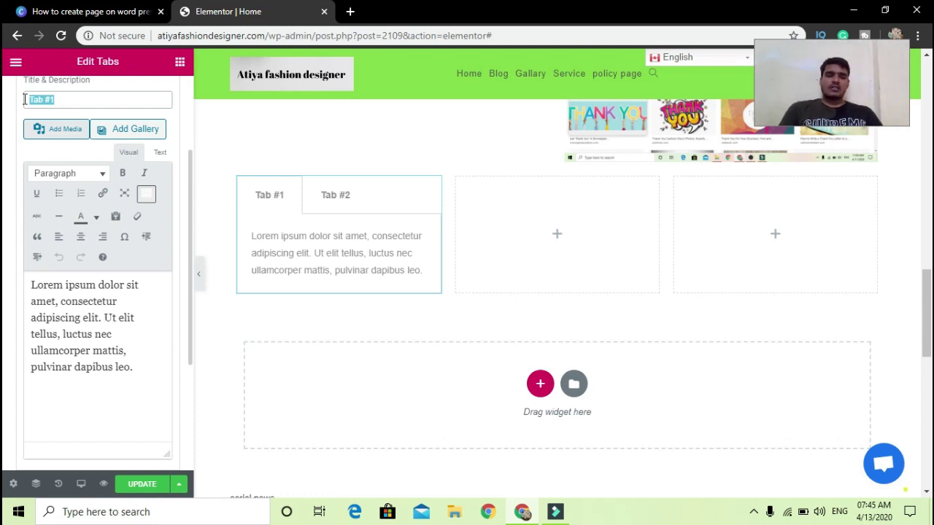
type("Tab")
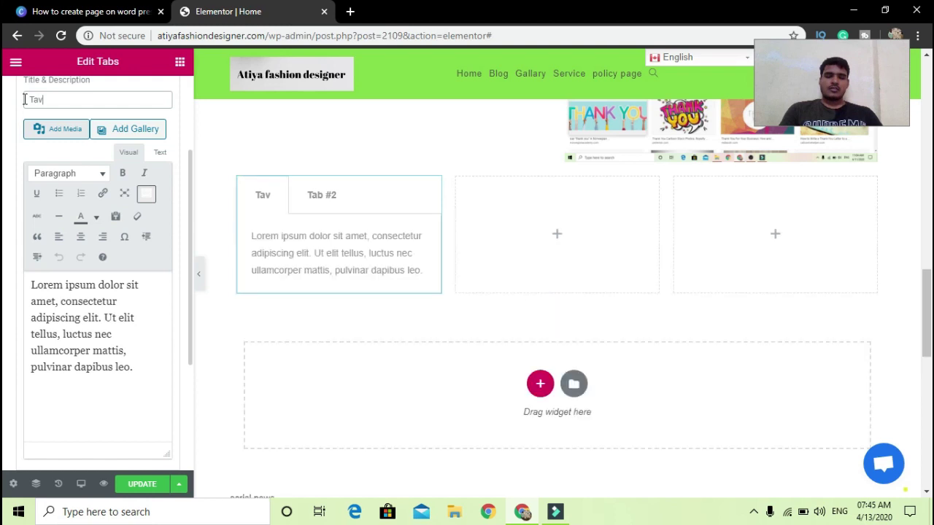
type("let")
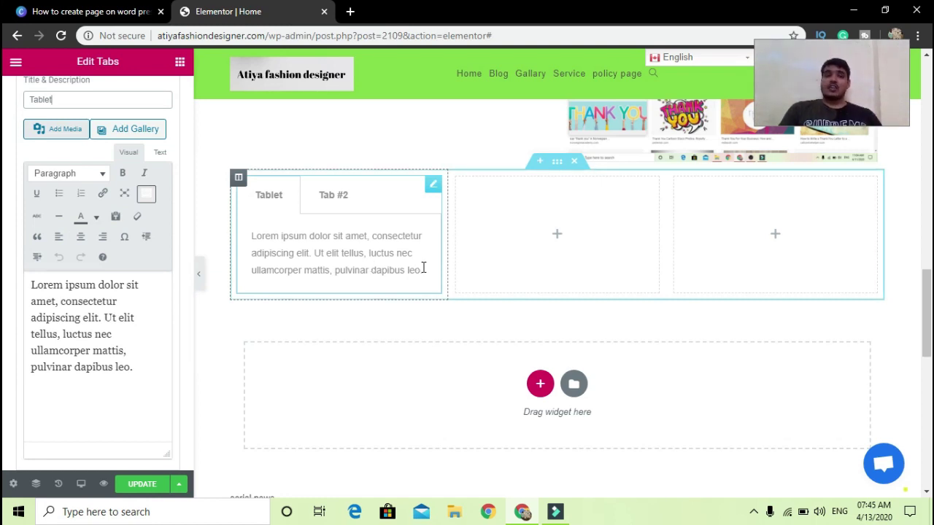
- Replace the placeholder description of the Tablet tab with "BEst offer for tabelt"
left_click_drag(423, 268, 252, 235)
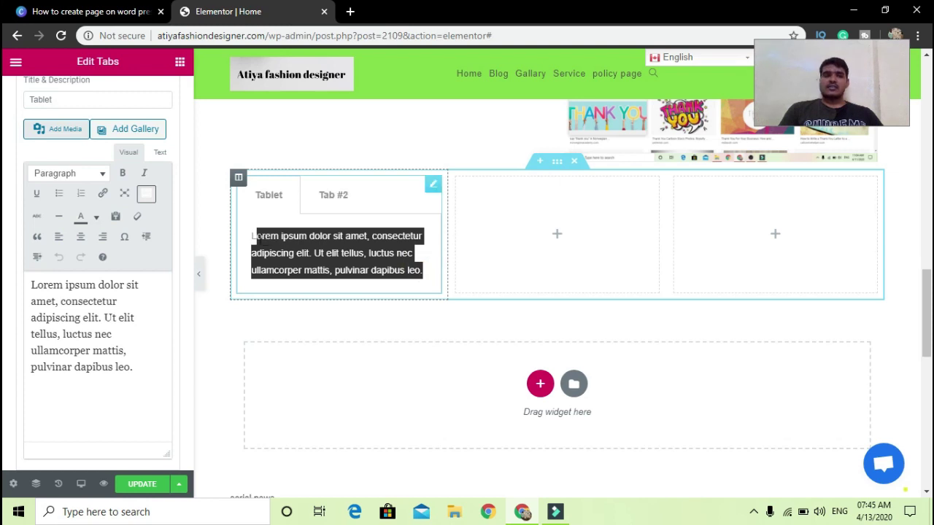
left_click(144, 367)
left_click_drag(55, 301, 29, 285)
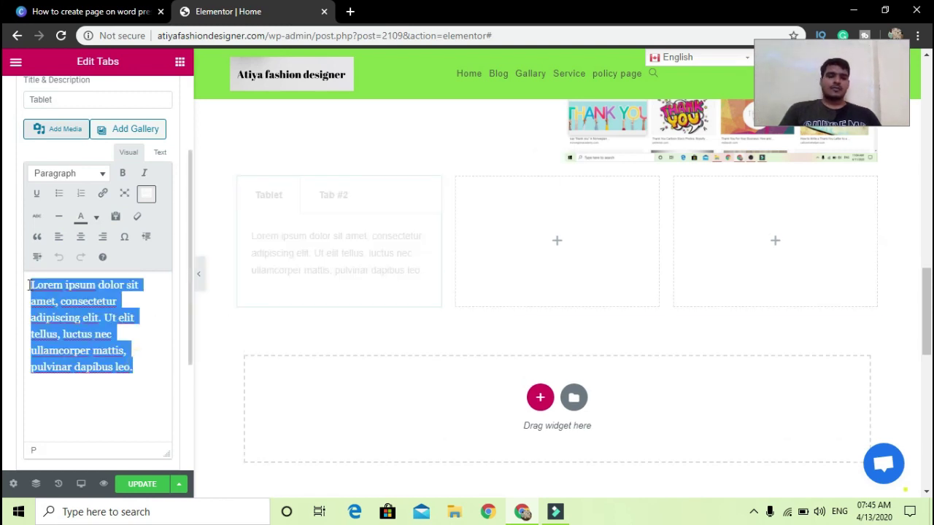
type("BEst o")
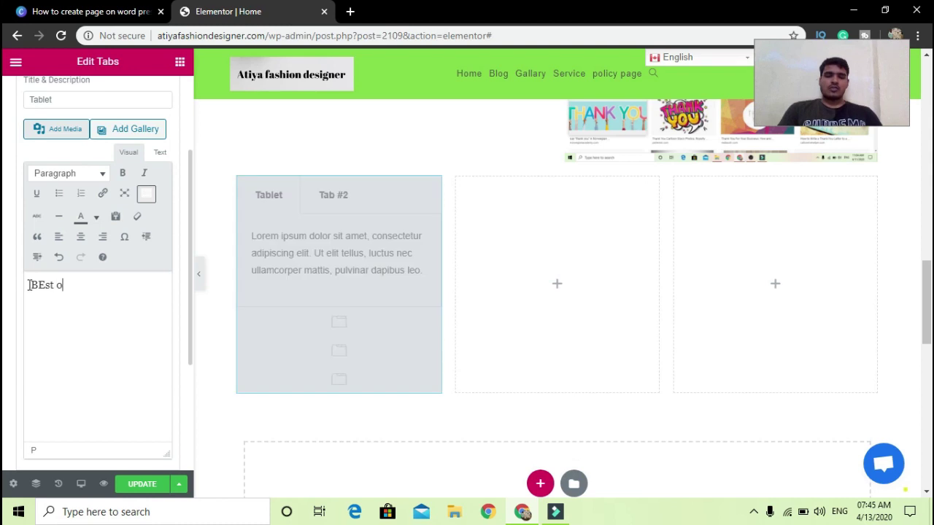
type("ffer for")
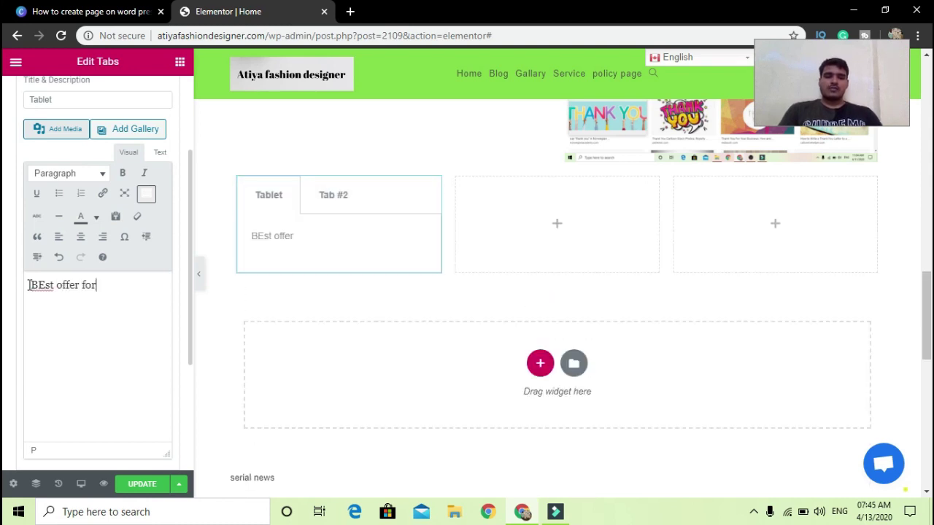
type(" tabel")
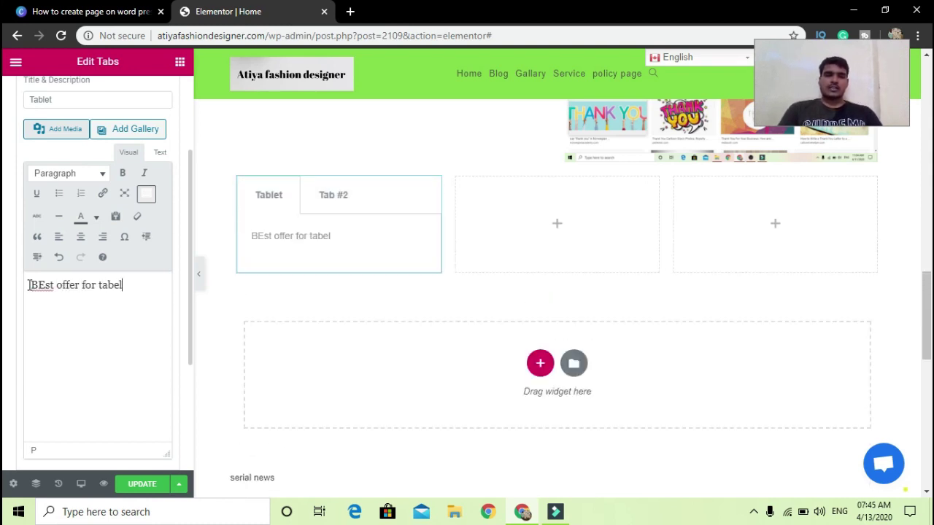
type("t")
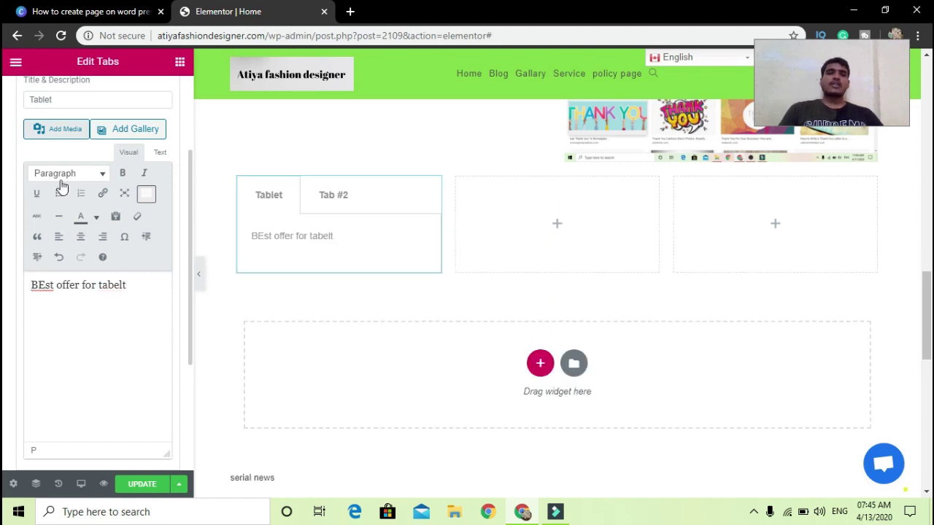
scroll(53, 172, "up", 1)
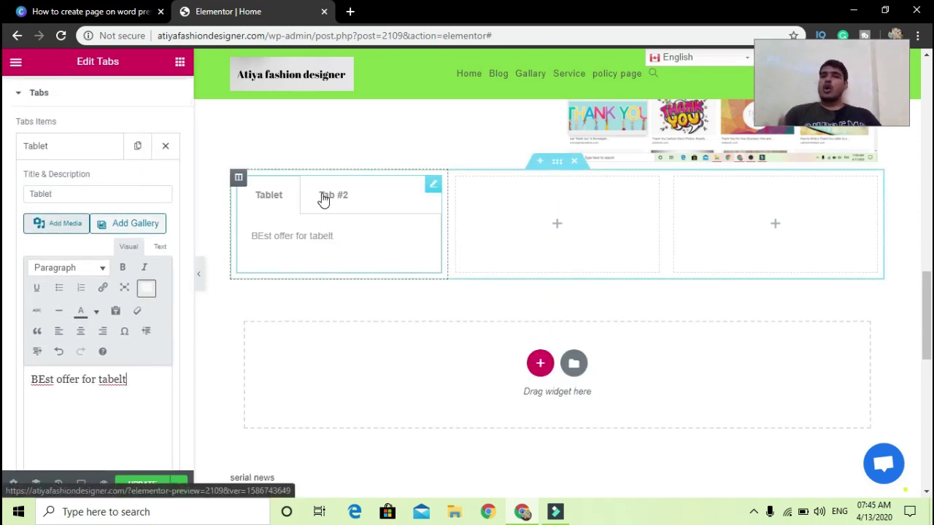
left_click(324, 198)
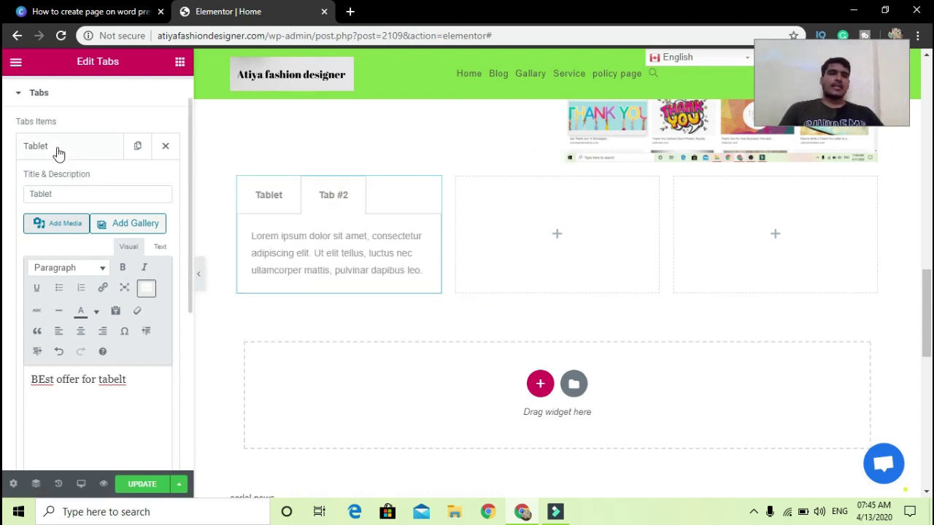
left_click(339, 202)
left_click(20, 94)
left_click(326, 202)
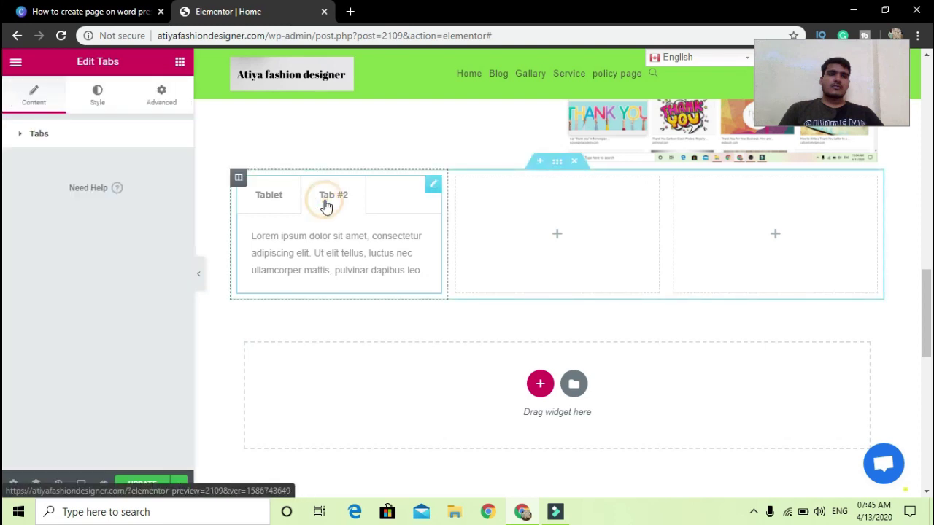
left_click(269, 198)
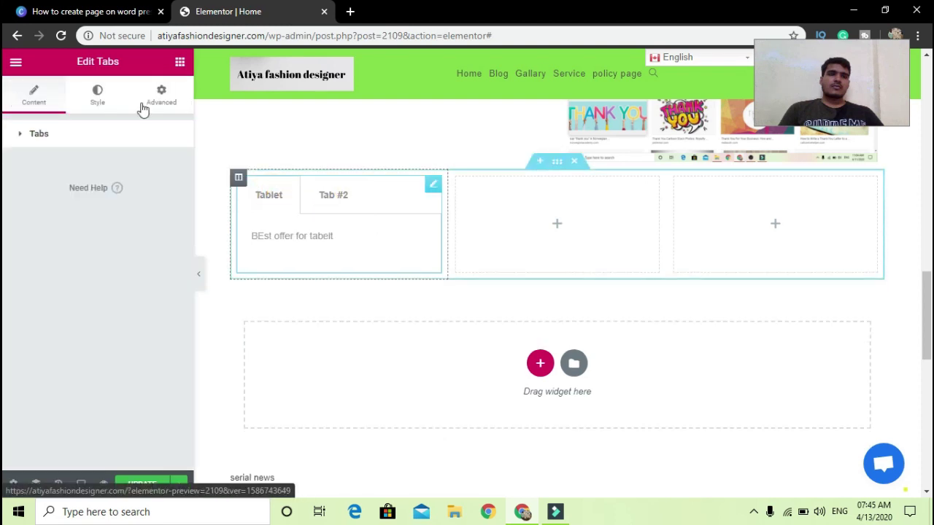
left_click(29, 135)
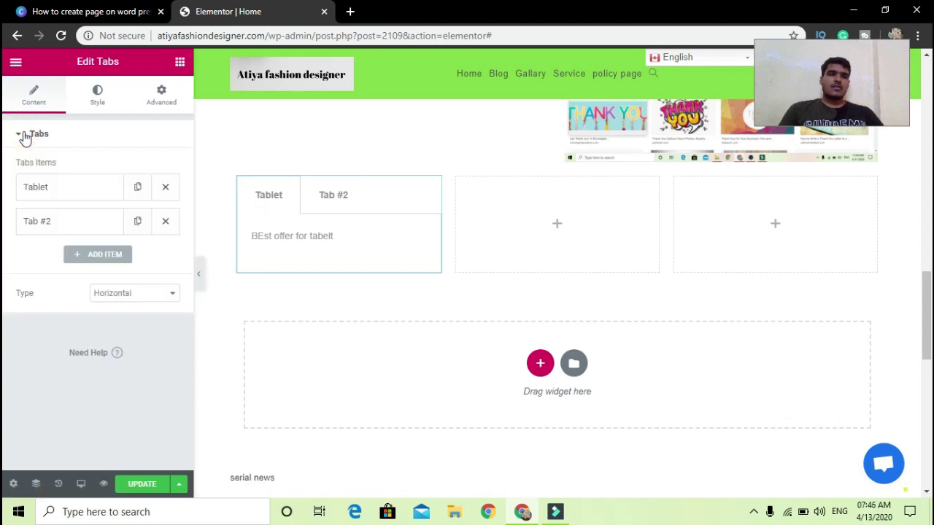
- Change the title of the second tab item to "mobile"
left_click(79, 230)
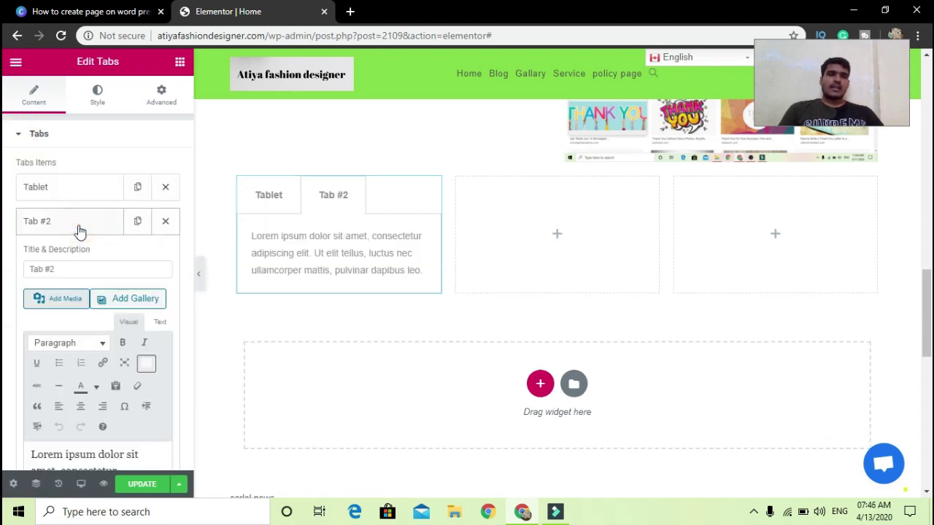
left_click_drag(62, 267, 24, 272)
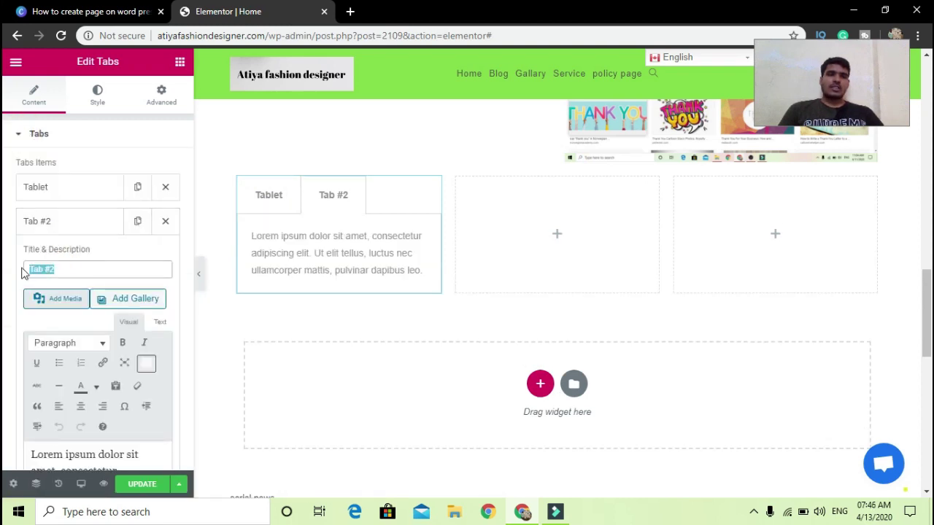
type("Bon")
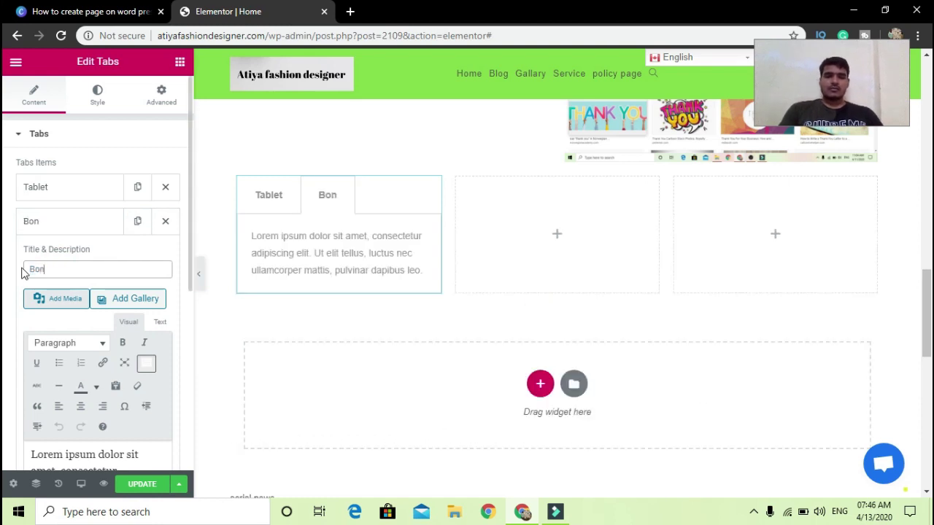
key("BackSpace")
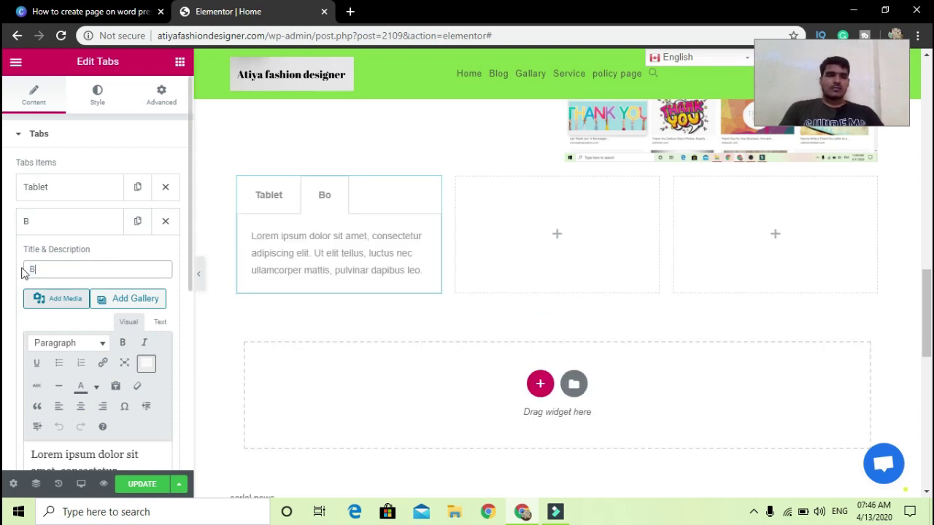
key("BackSpace")
type("mob")
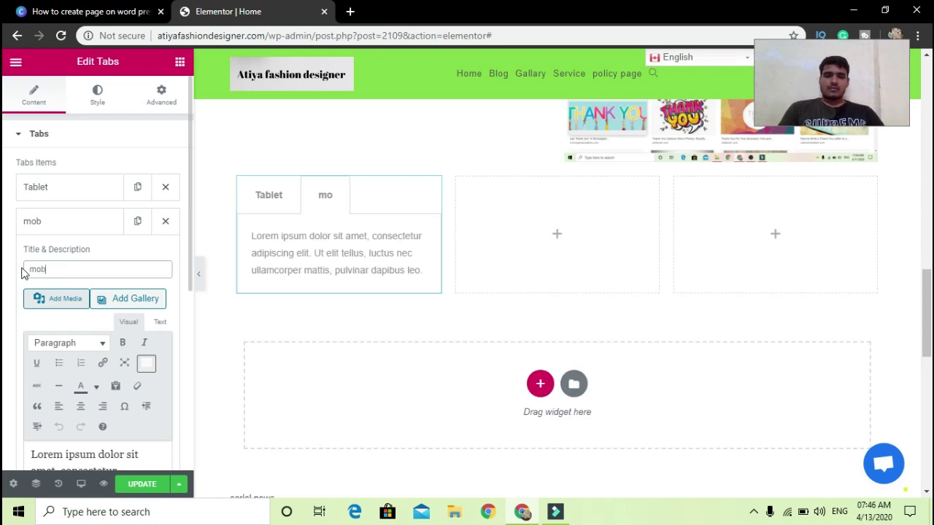
type("ile")
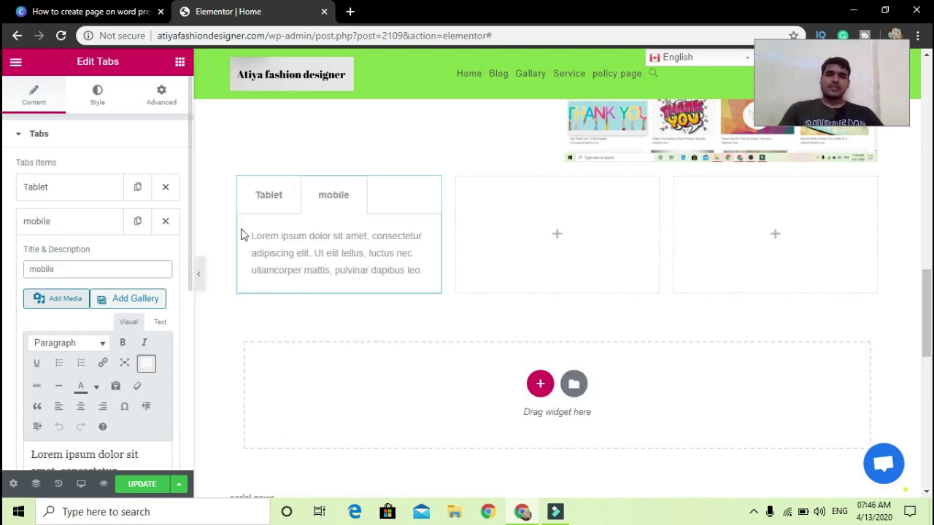
- Duplicate the "mobile" tab item in the Tabs widget
scroll(89, 343, "down", 3)
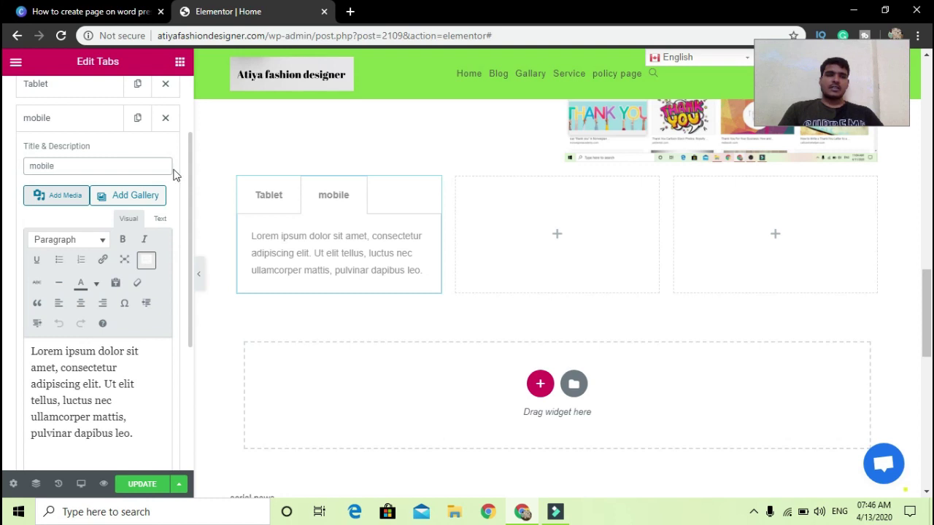
left_click(137, 118)
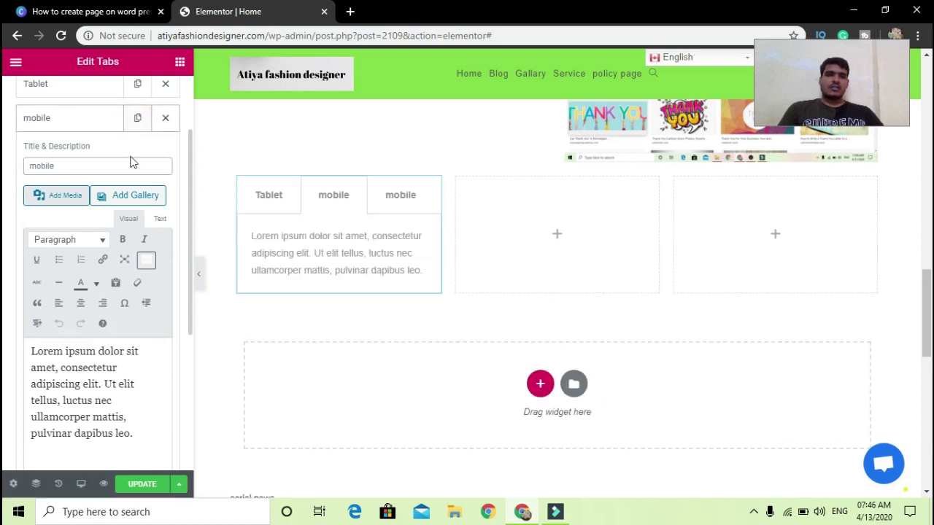
scroll(130, 162, "up", 3)
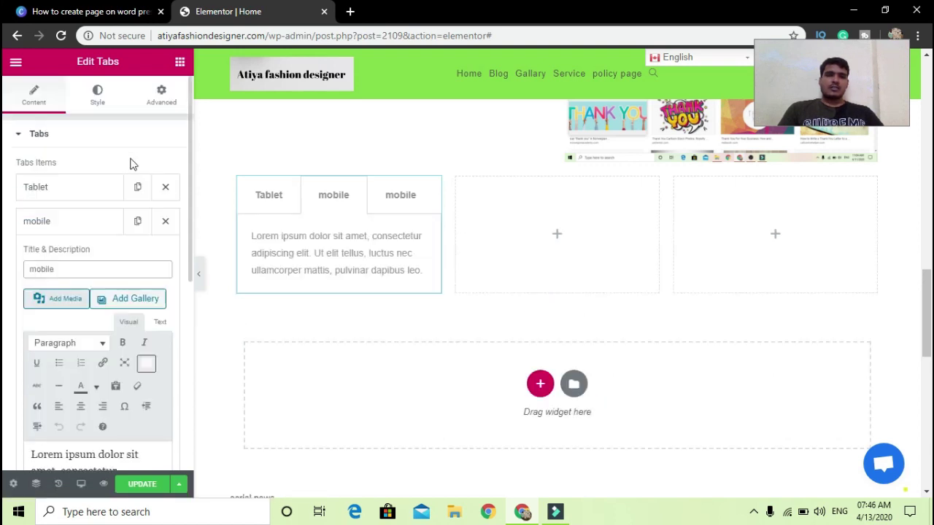
- Give the Tabs widget in the first column a border width of 5 and the green border colour #23a455
left_click(98, 100)
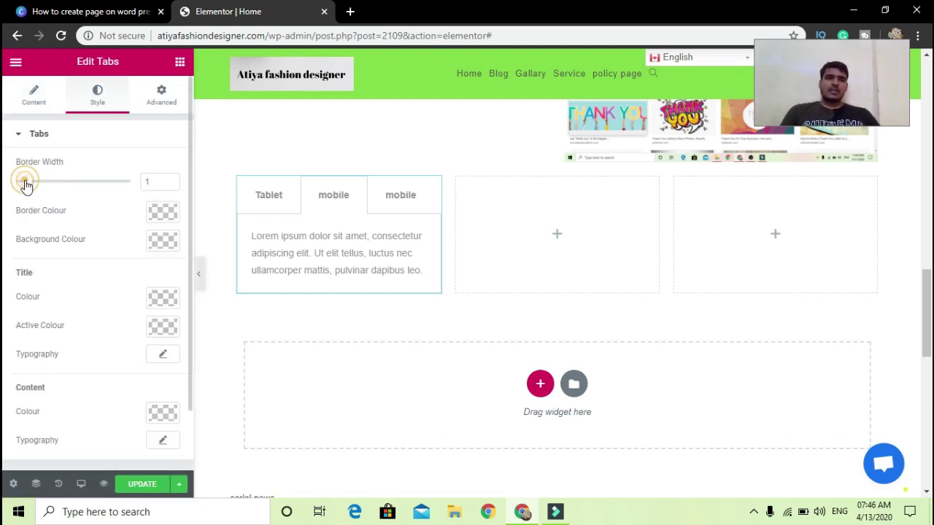
left_click_drag(26, 183, 68, 187)
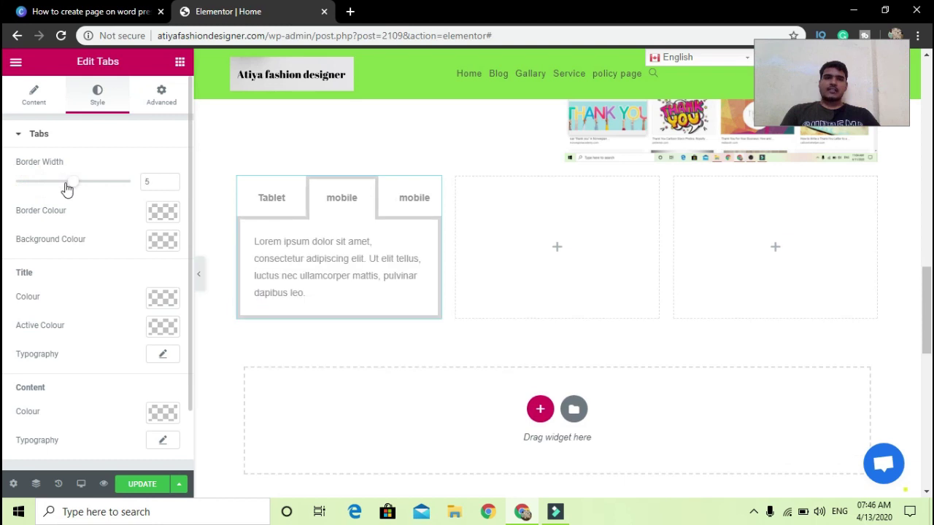
left_click(160, 211)
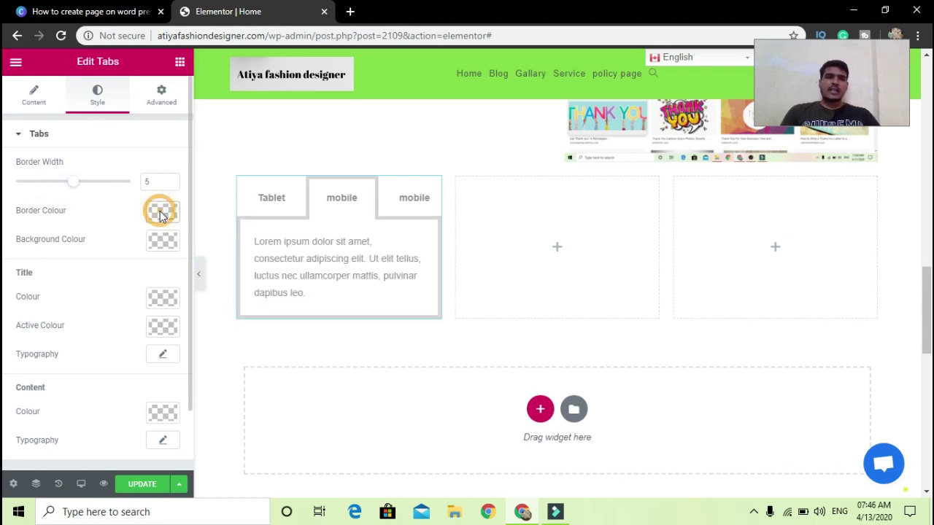
left_click(103, 373)
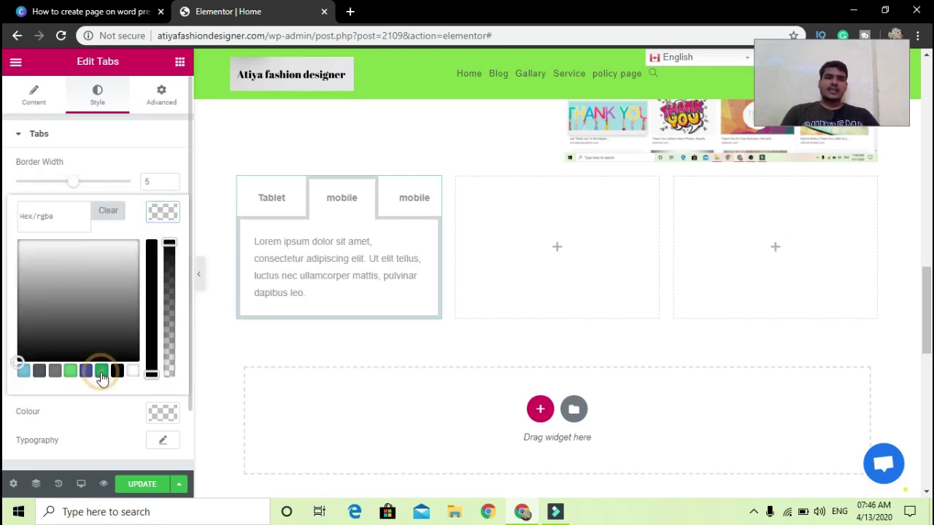
left_click(151, 152)
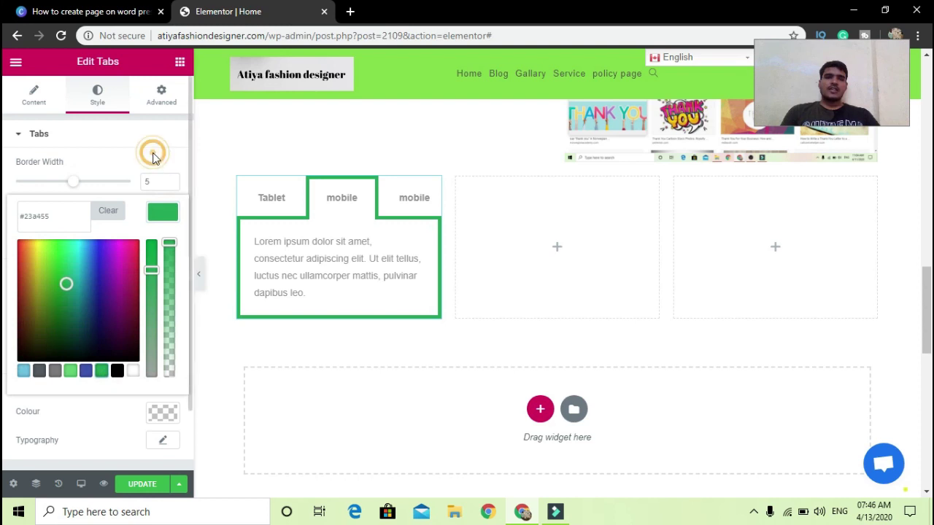
left_click(53, 138)
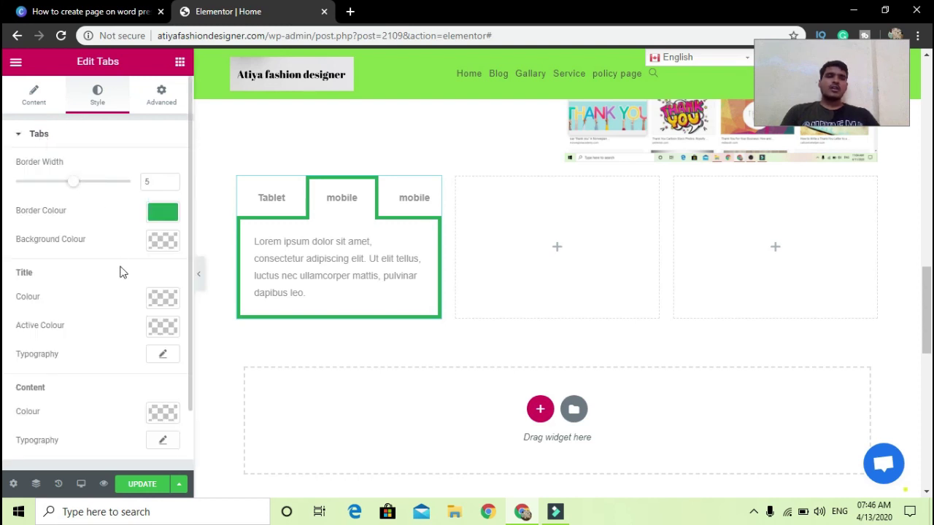
- Unlink the margin values of the first column's Tabs widget and set its left margin to -9 px
scroll(119, 271, "down", 2)
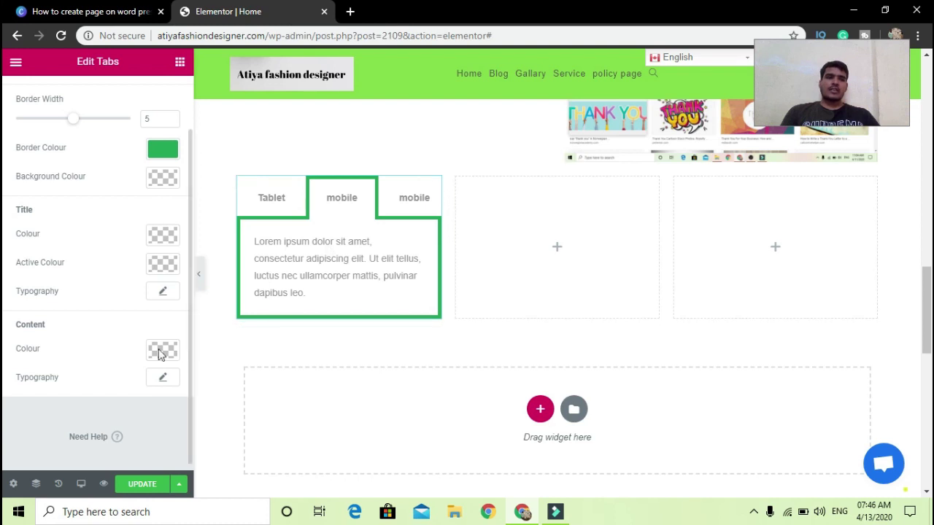
scroll(164, 391, "up", 2)
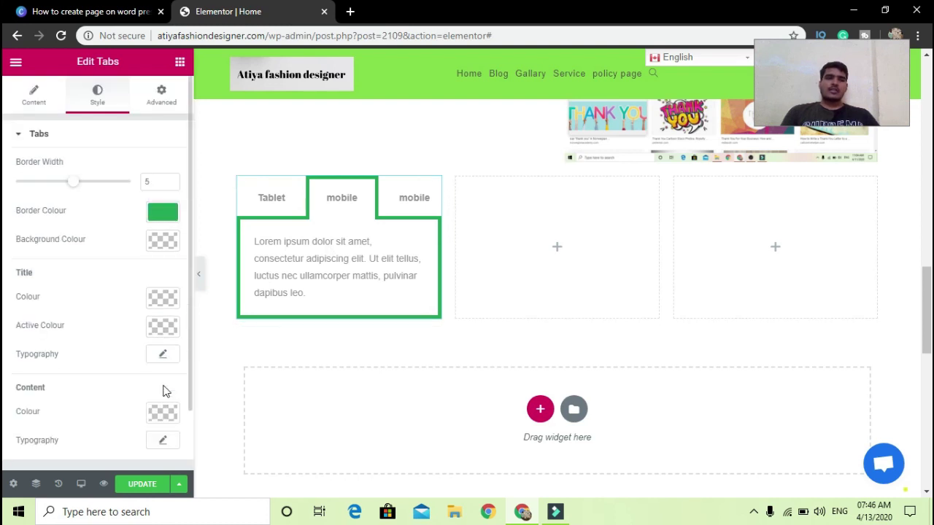
left_click(164, 90)
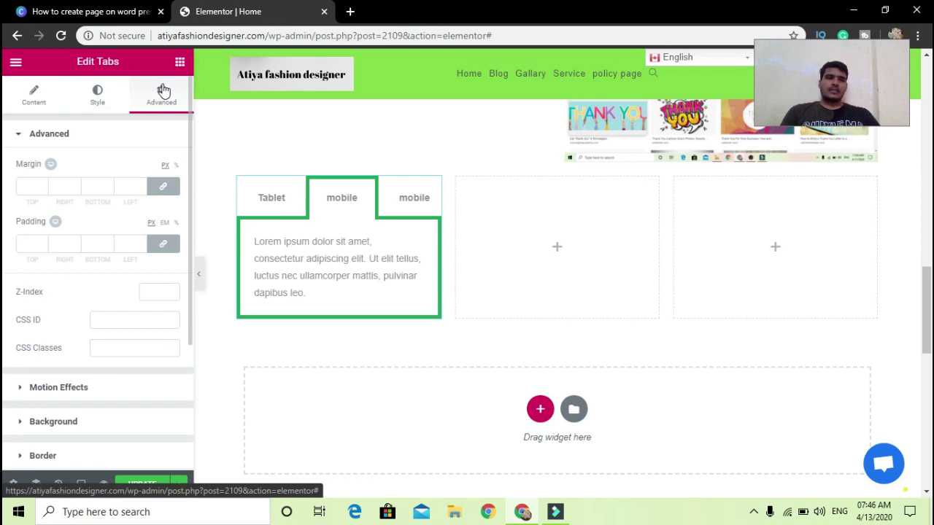
scroll(80, 350, "down", 1)
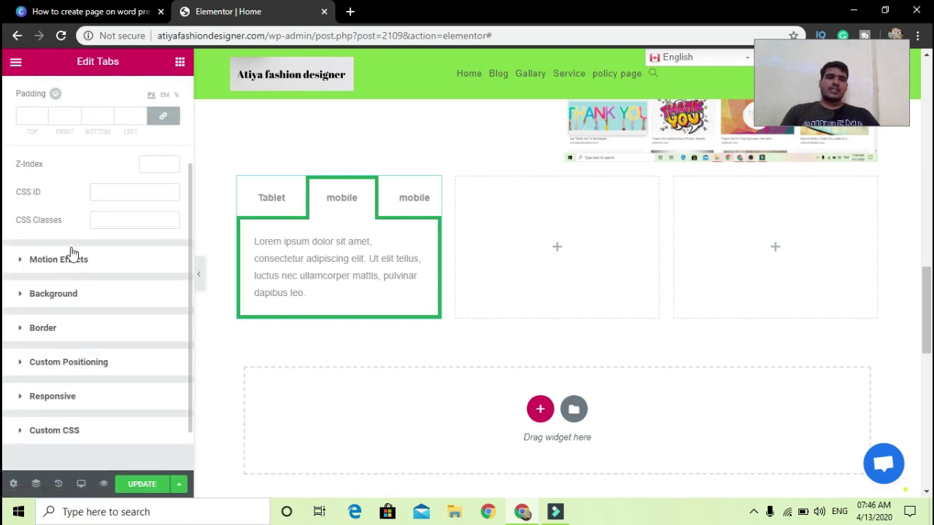
scroll(162, 144, "down", 1)
scroll(162, 144, "up", 1)
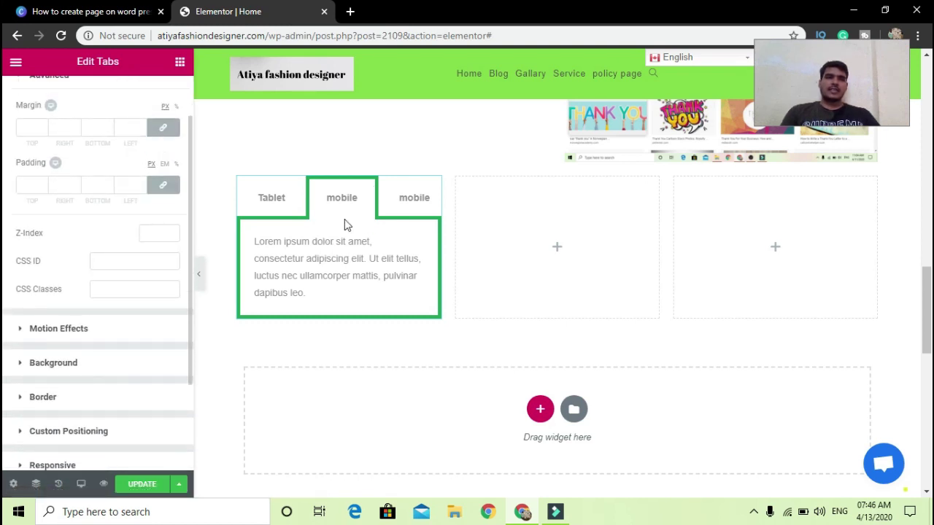
left_click(164, 129)
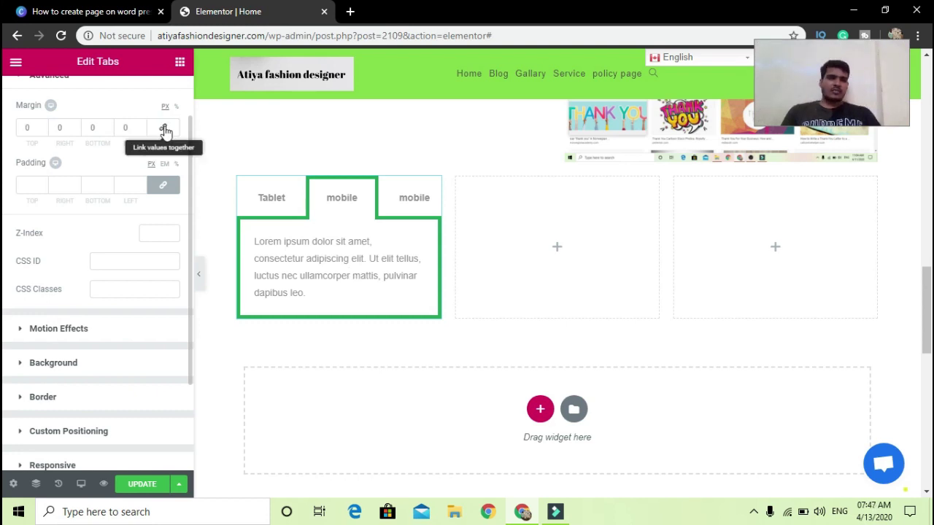
left_click(164, 128)
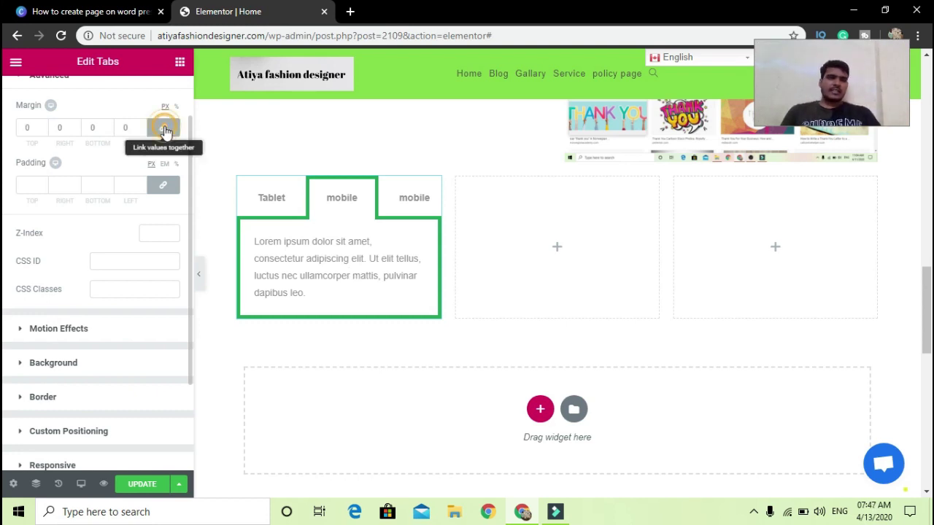
left_click(164, 129)
left_click(143, 129)
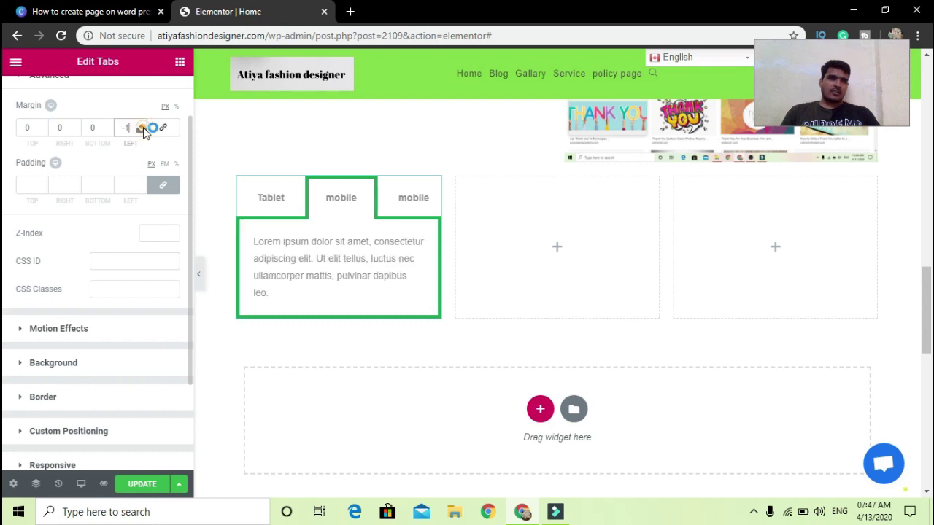
left_click(141, 130)
left_click(141, 130)
left_click(141, 130)
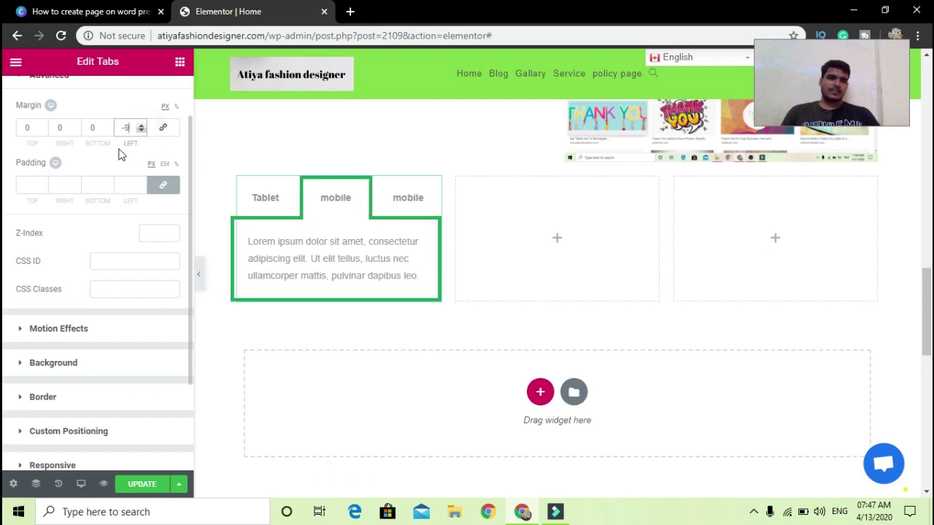
- Unlink the padding values of the first column's Tabs widget and set its left padding to 7 px
left_click(160, 186)
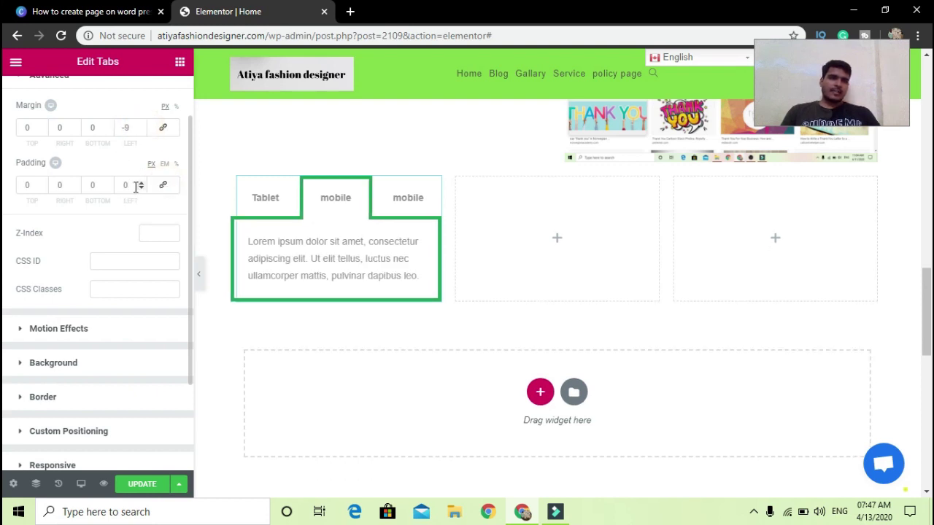
left_click(142, 183)
left_click(142, 183)
left_click(141, 183)
left_click(142, 183)
left_click(141, 183)
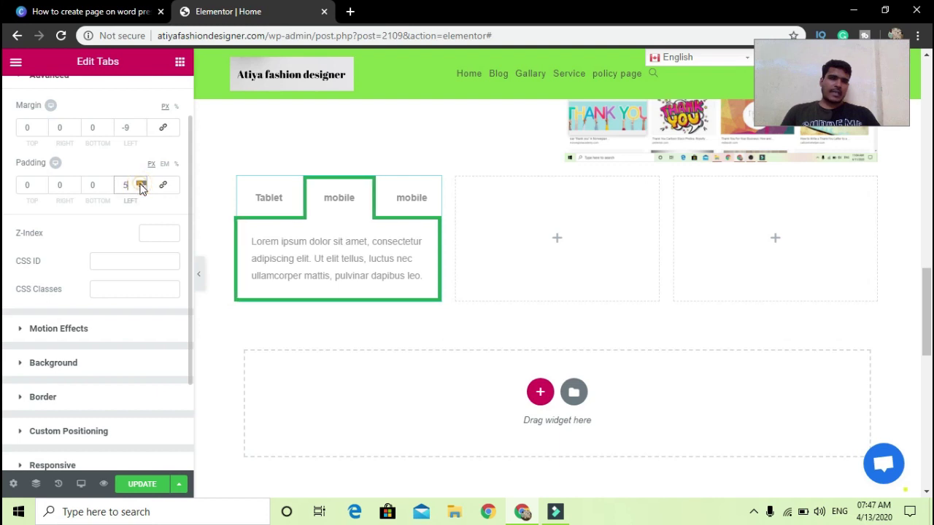
left_click(142, 183)
left_click(142, 183)
- Set the Tabs widget's entrance animation to Fade In Down and open its responsive visibility settings
scroll(94, 269, "down", 2)
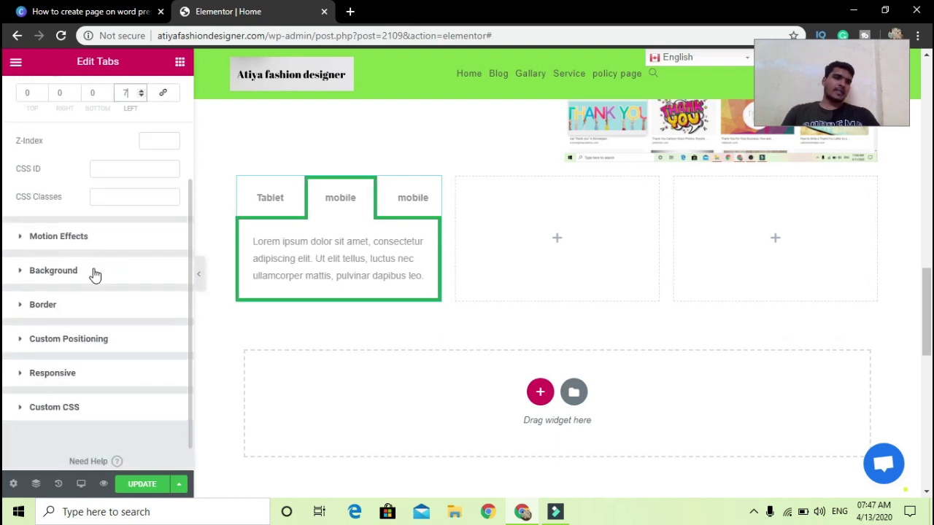
left_click(70, 236)
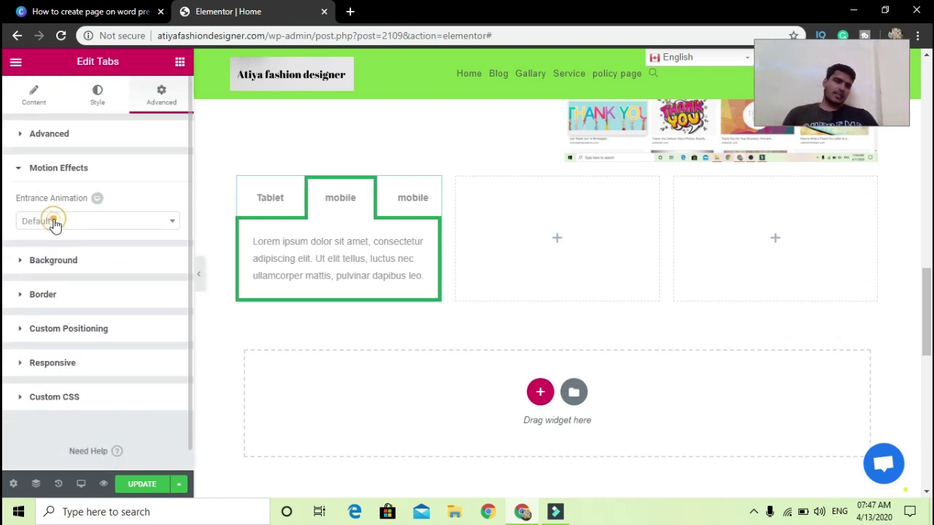
left_click(53, 220)
left_click(43, 316)
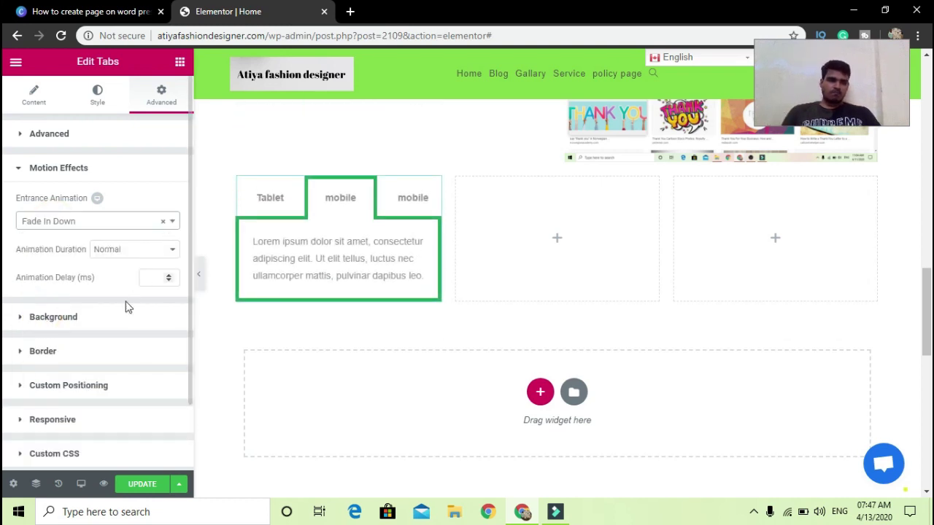
scroll(103, 338, "down", 2)
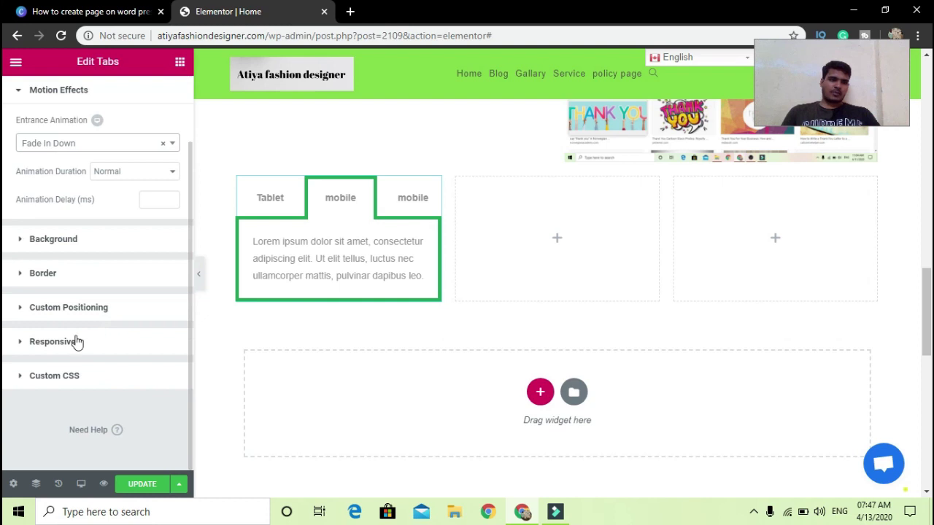
left_click(76, 349)
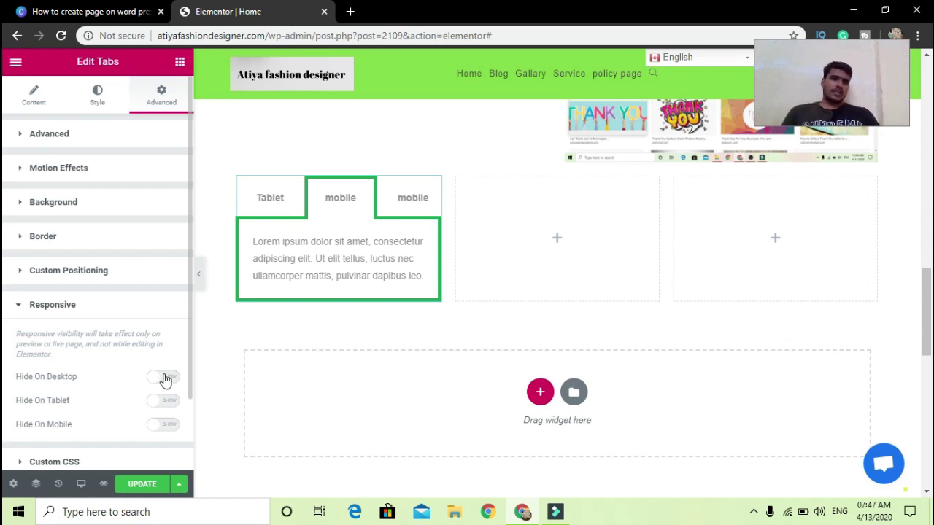
- Add a second Tabs widget to the empty middle column of the three-column section
left_click(556, 242)
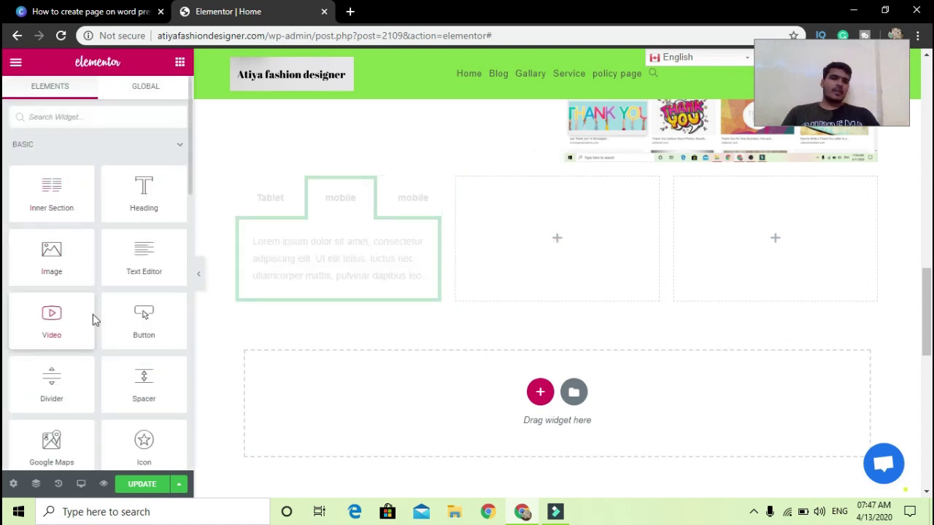
scroll(93, 319, "down", 12)
scroll(93, 315, "up", 4)
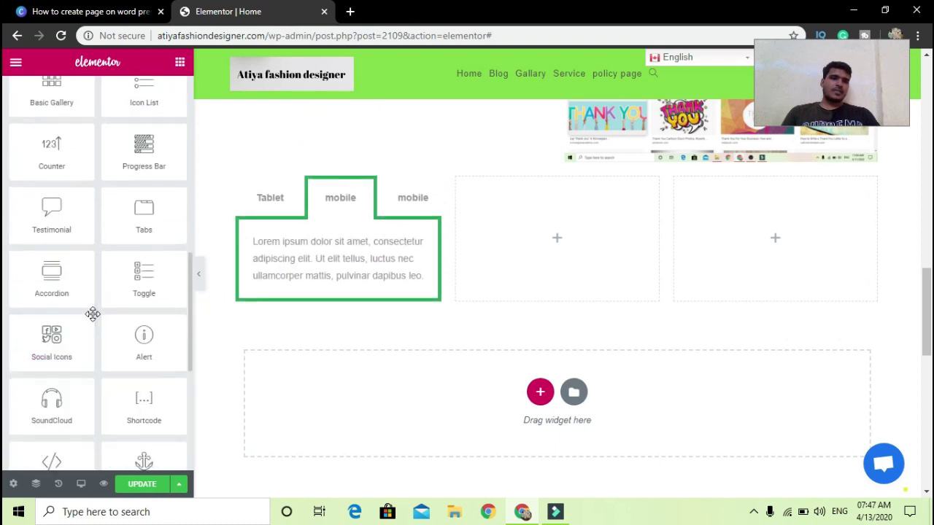
scroll(93, 314, "up", 4)
left_click(138, 355)
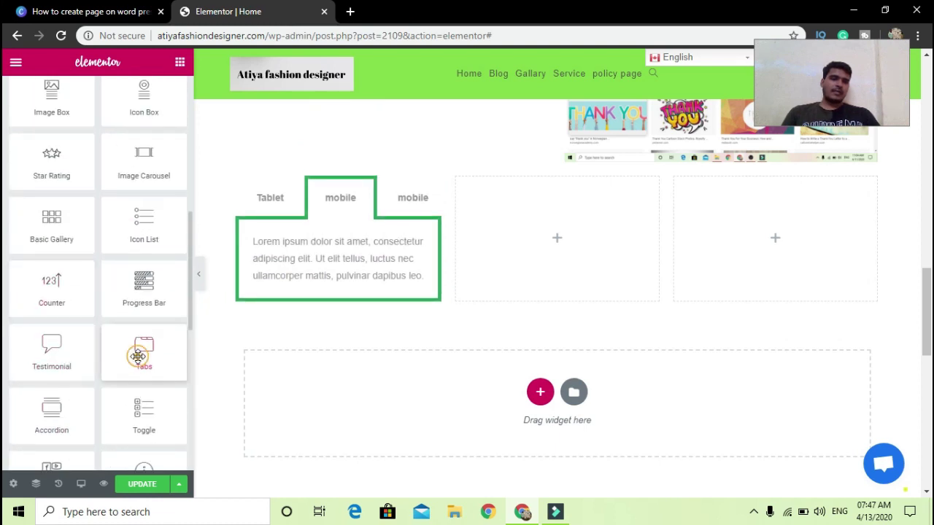
left_click_drag(139, 355, 535, 254)
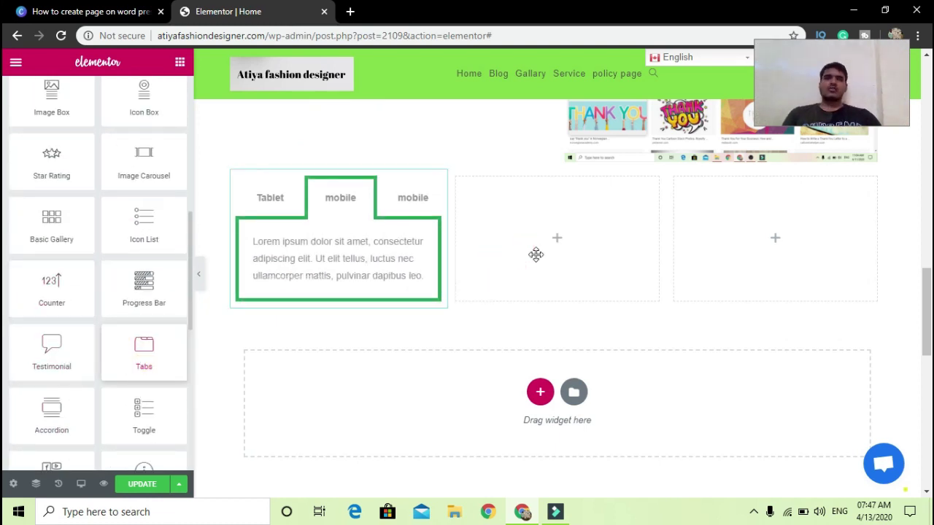
left_click_drag(140, 352, 559, 241)
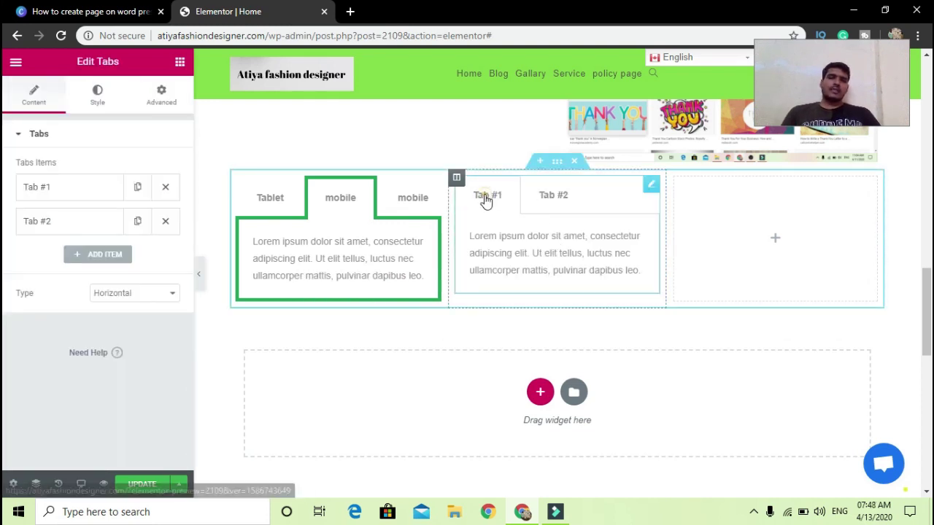
- Add a third tab item to the Tabs widget in the middle column
left_click(90, 255)
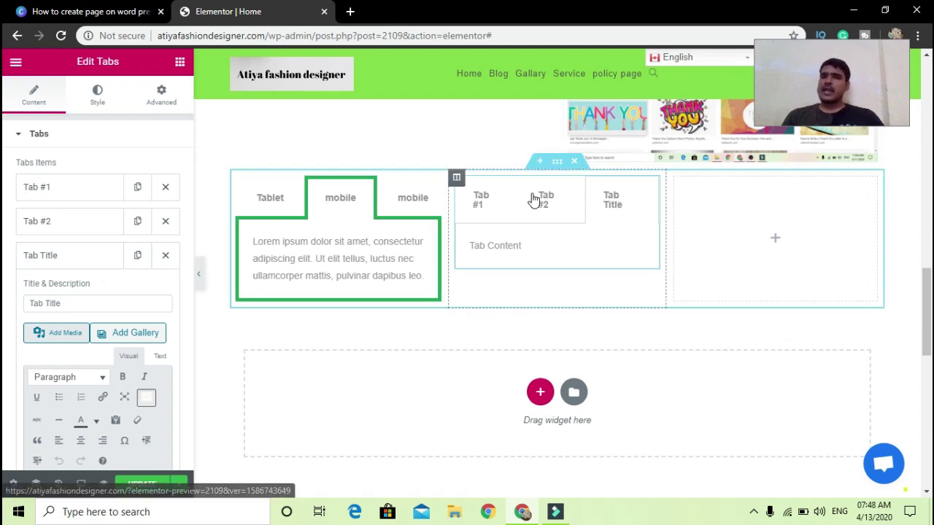
scroll(66, 355, "down", 3)
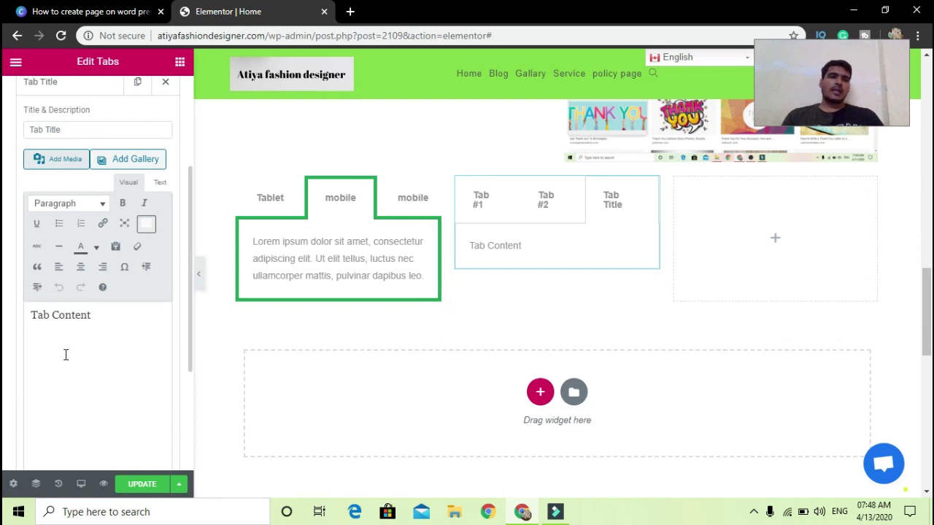
scroll(98, 182, "up", 3)
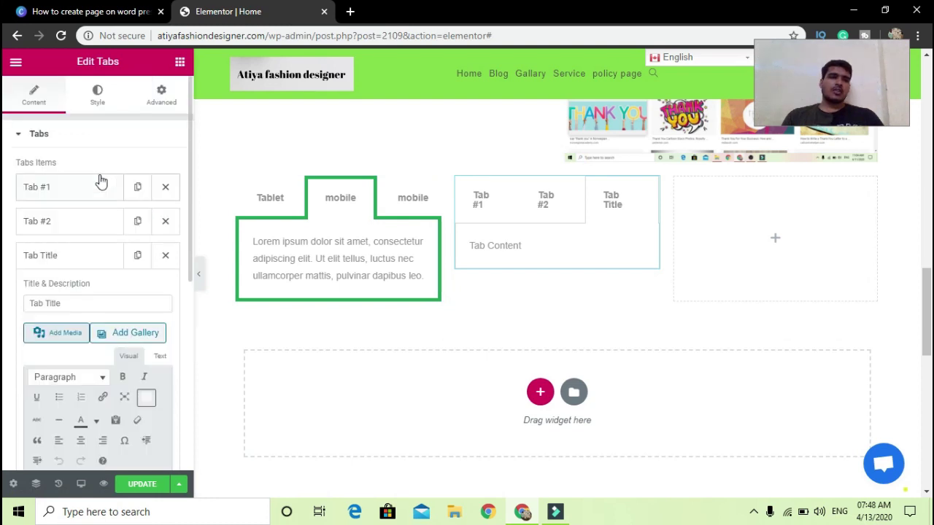
- Set the layout type of the middle column's Tabs widget to Vertical
left_click(37, 138)
left_click(36, 139)
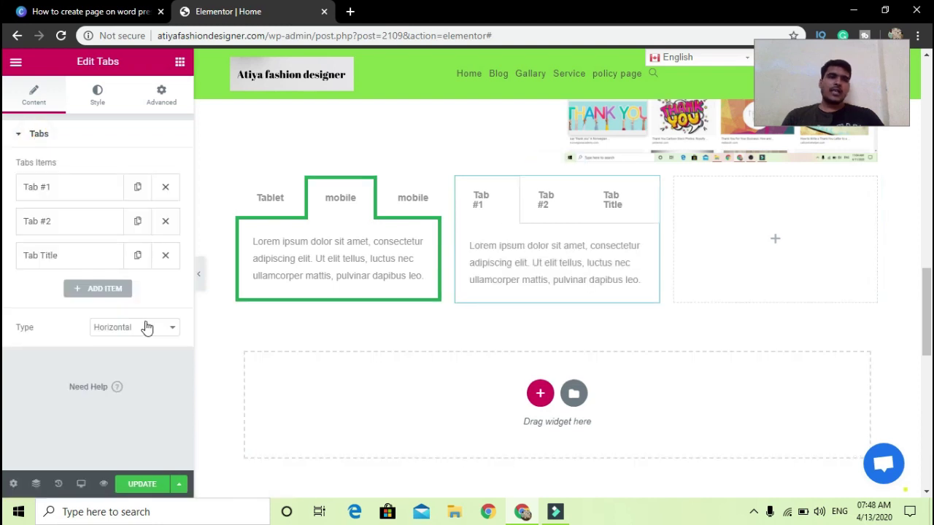
left_click(146, 326)
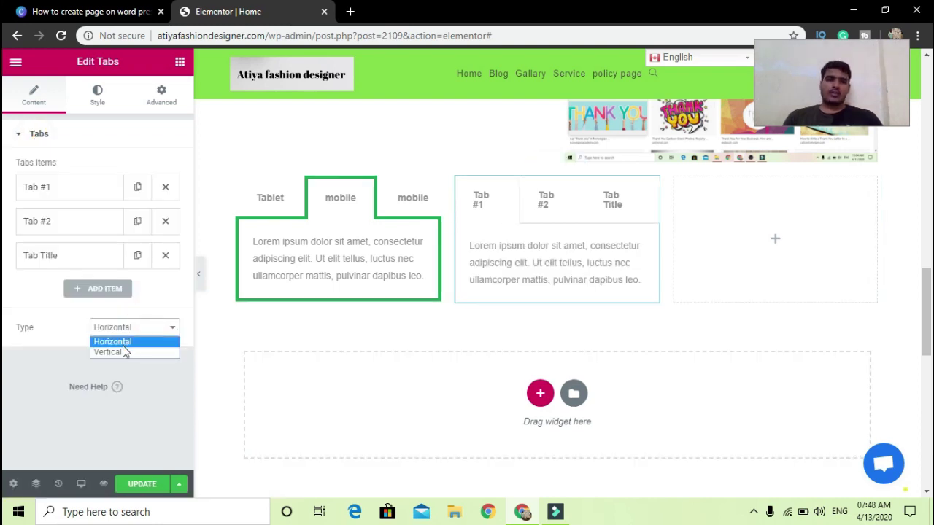
left_click(120, 351)
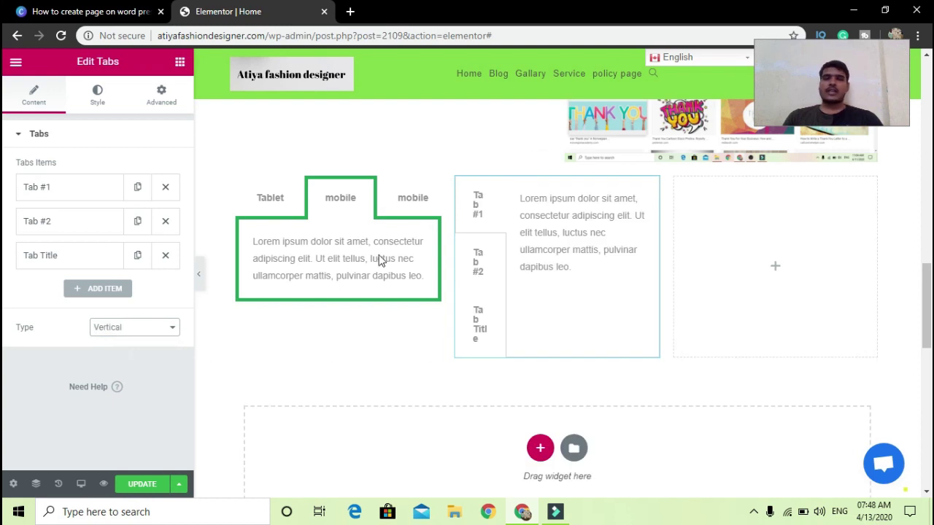
- Change the layout type of the first column's Tabs widget, containing the Tablet and mobile items, to Vertical
left_click(292, 231)
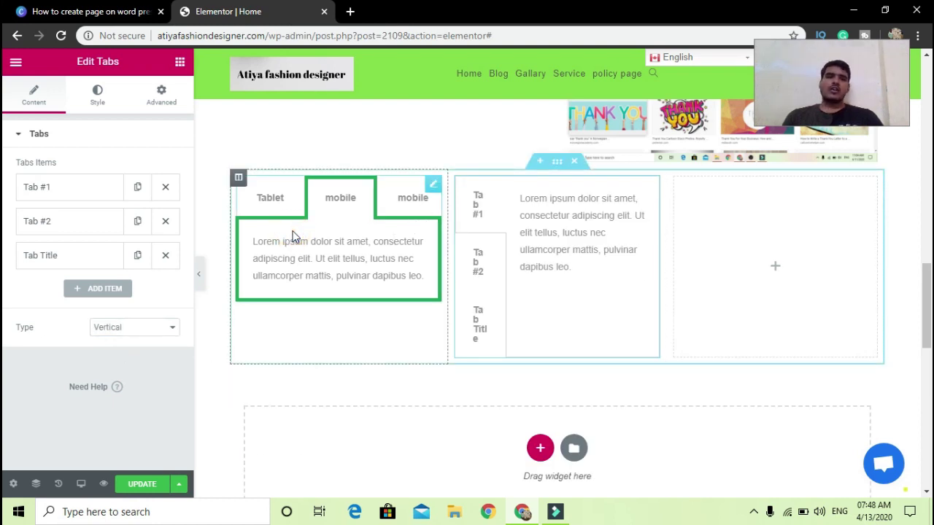
left_click(120, 321)
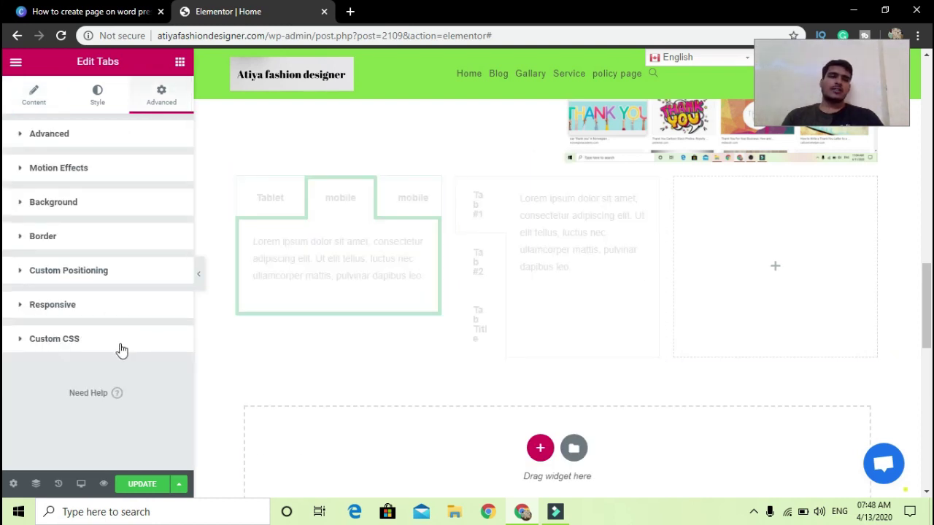
left_click(32, 102)
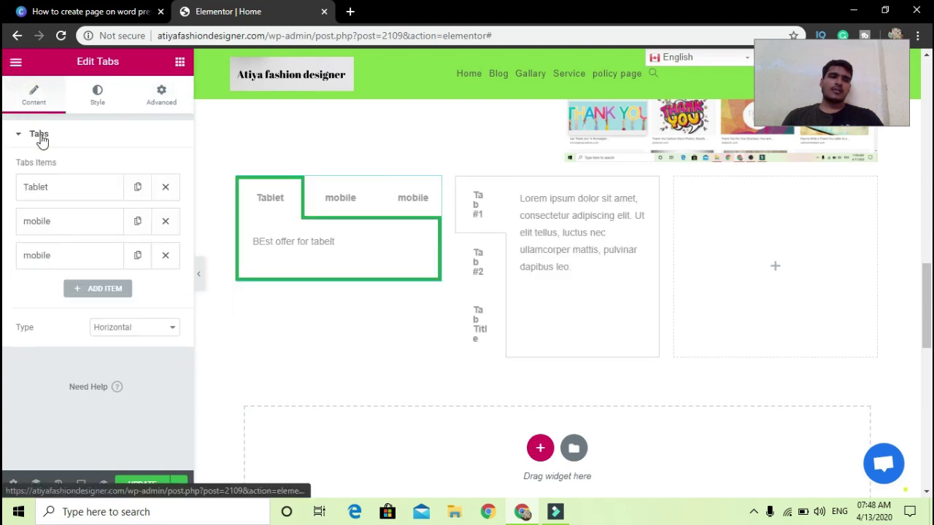
left_click(115, 327)
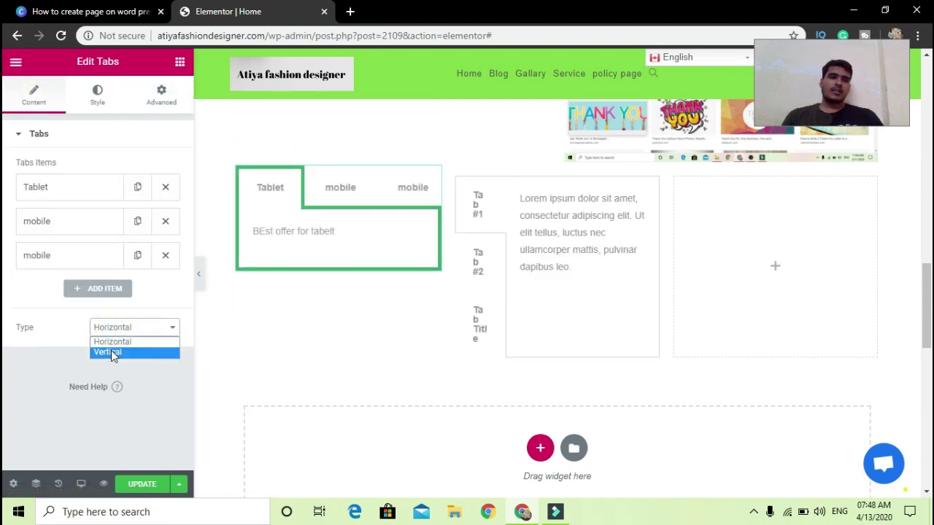
left_click(110, 352)
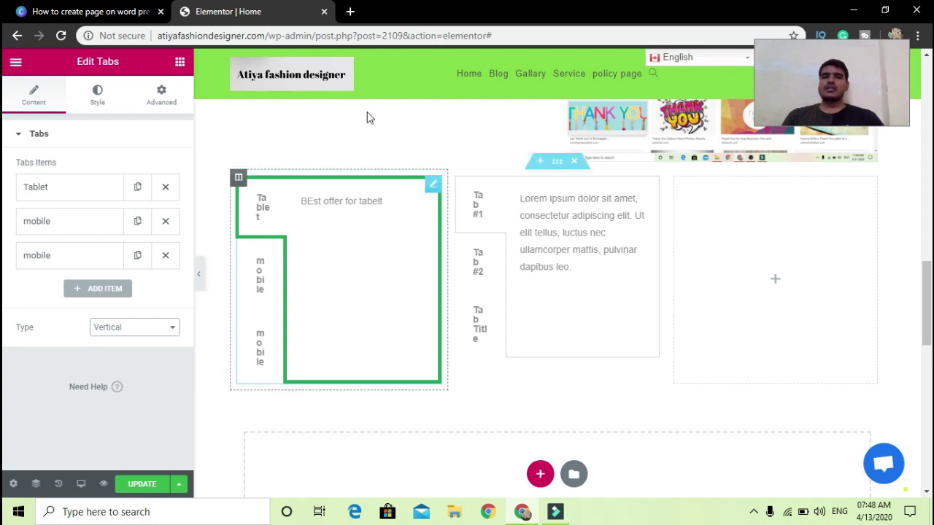